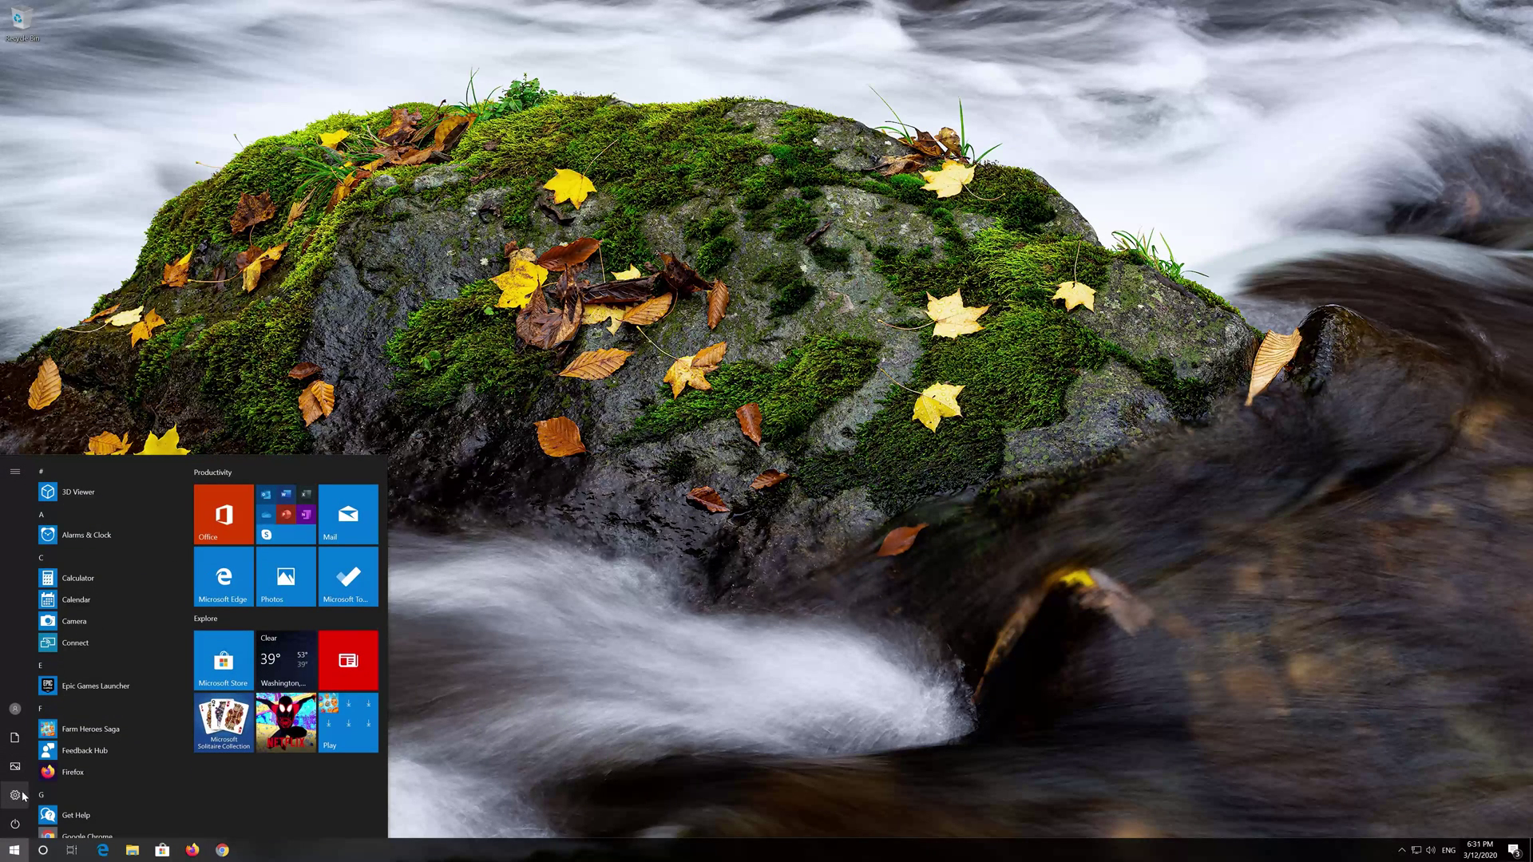
From Start, go to Settings > Apps > Apps & features to list installed apps.
mouse_move(14, 797)
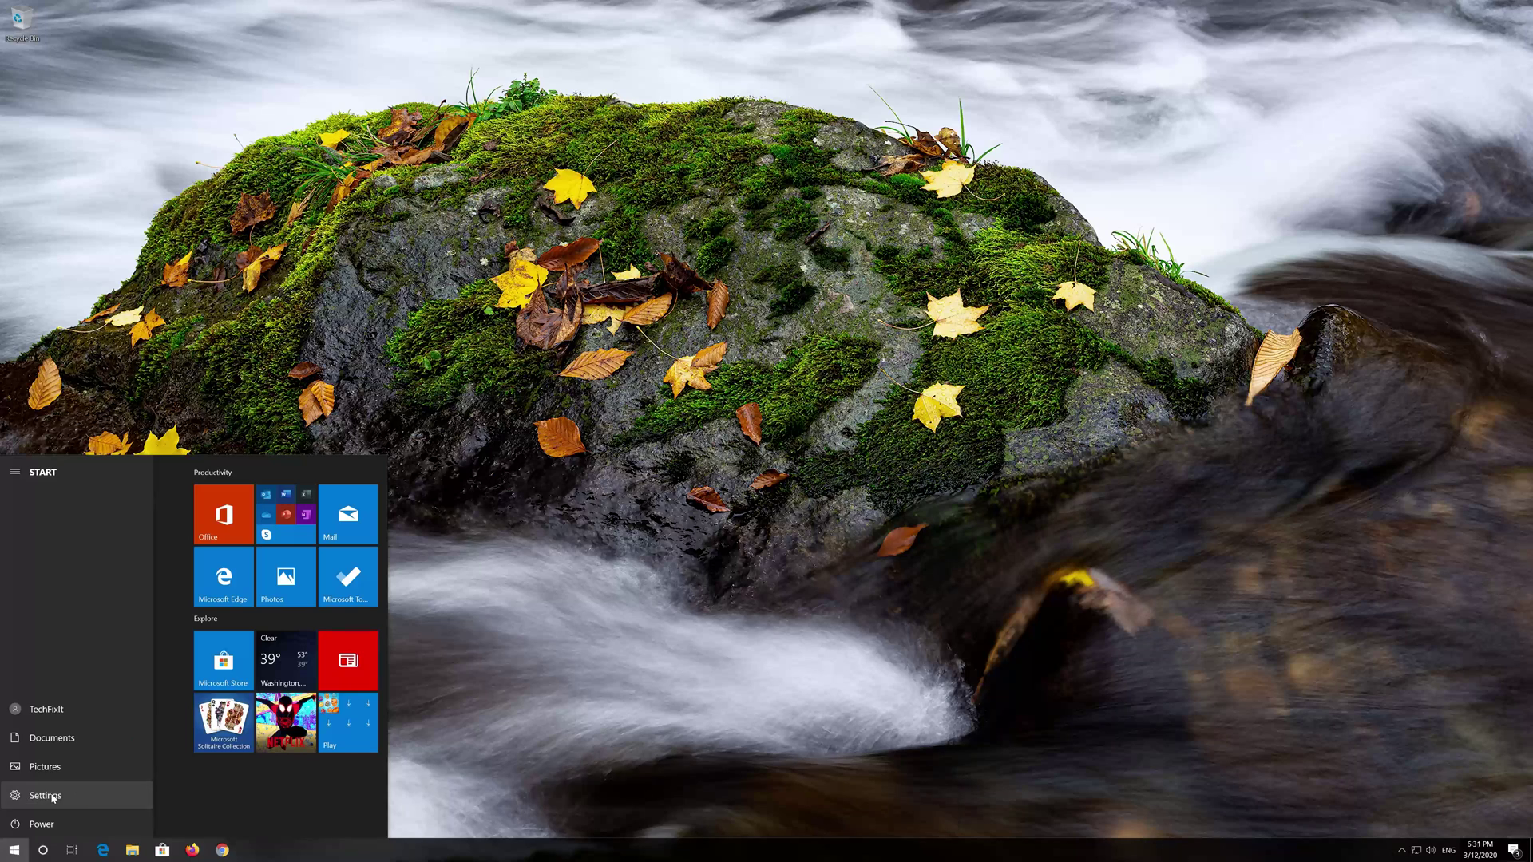
click(48, 796)
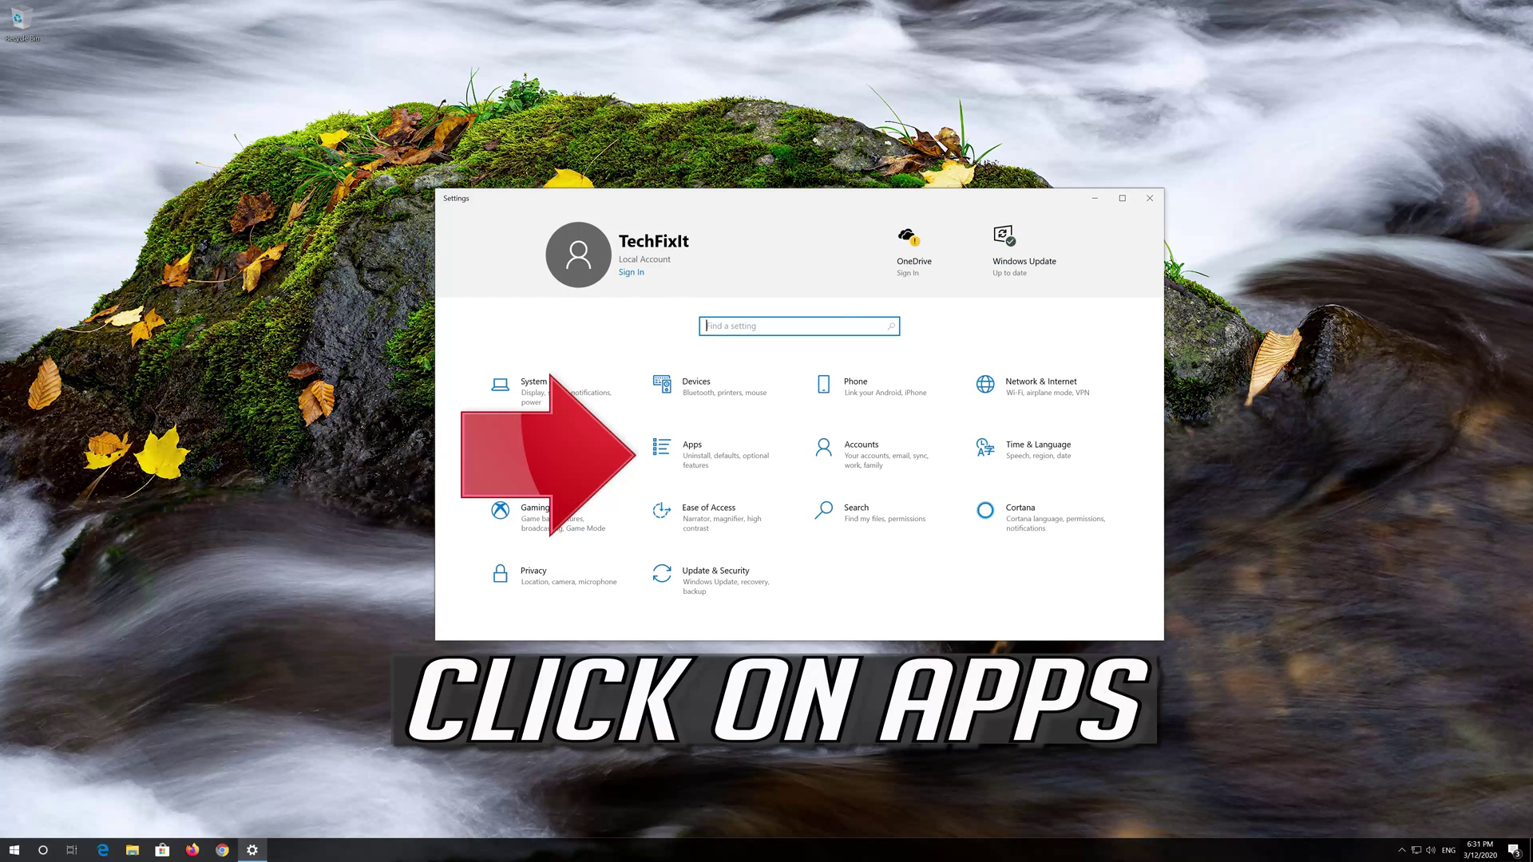
click(723, 456)
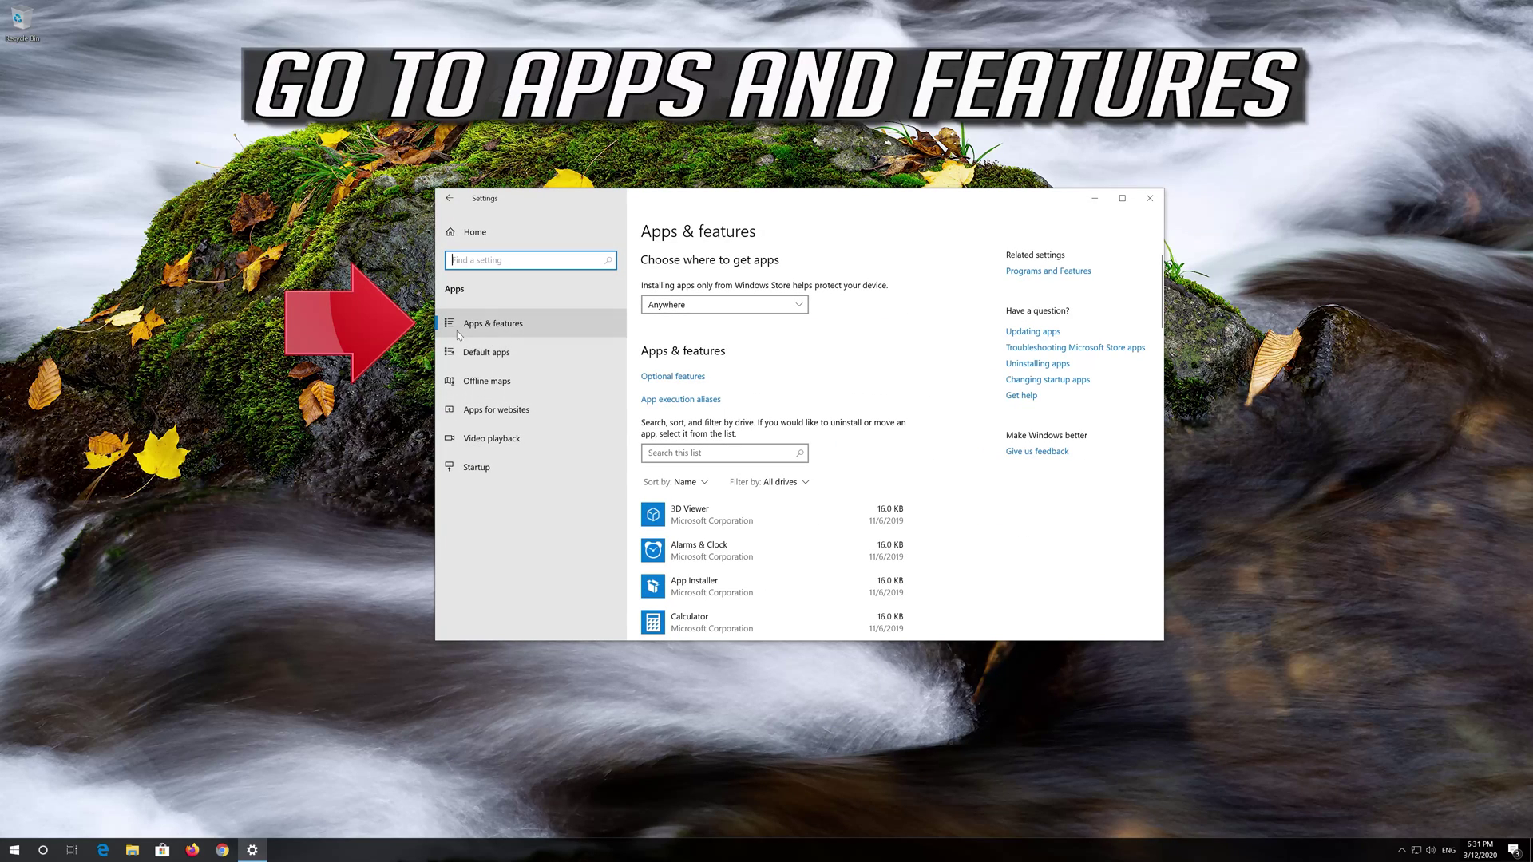
click(520, 323)
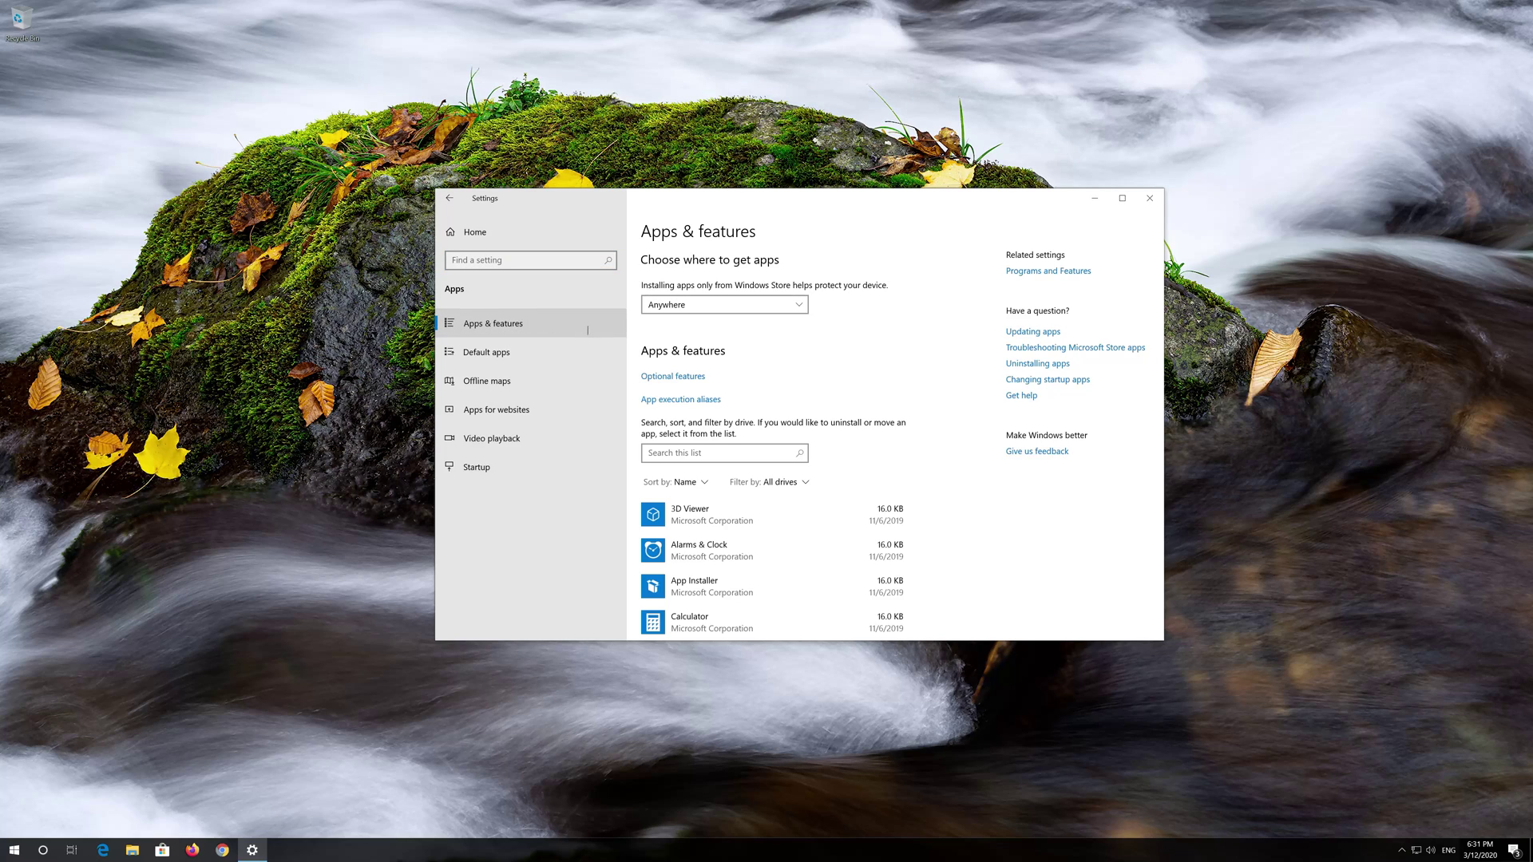
Scroll the installed apps list to Microsoft Store and expand its entry.
scroll(741, 395, down, 5)
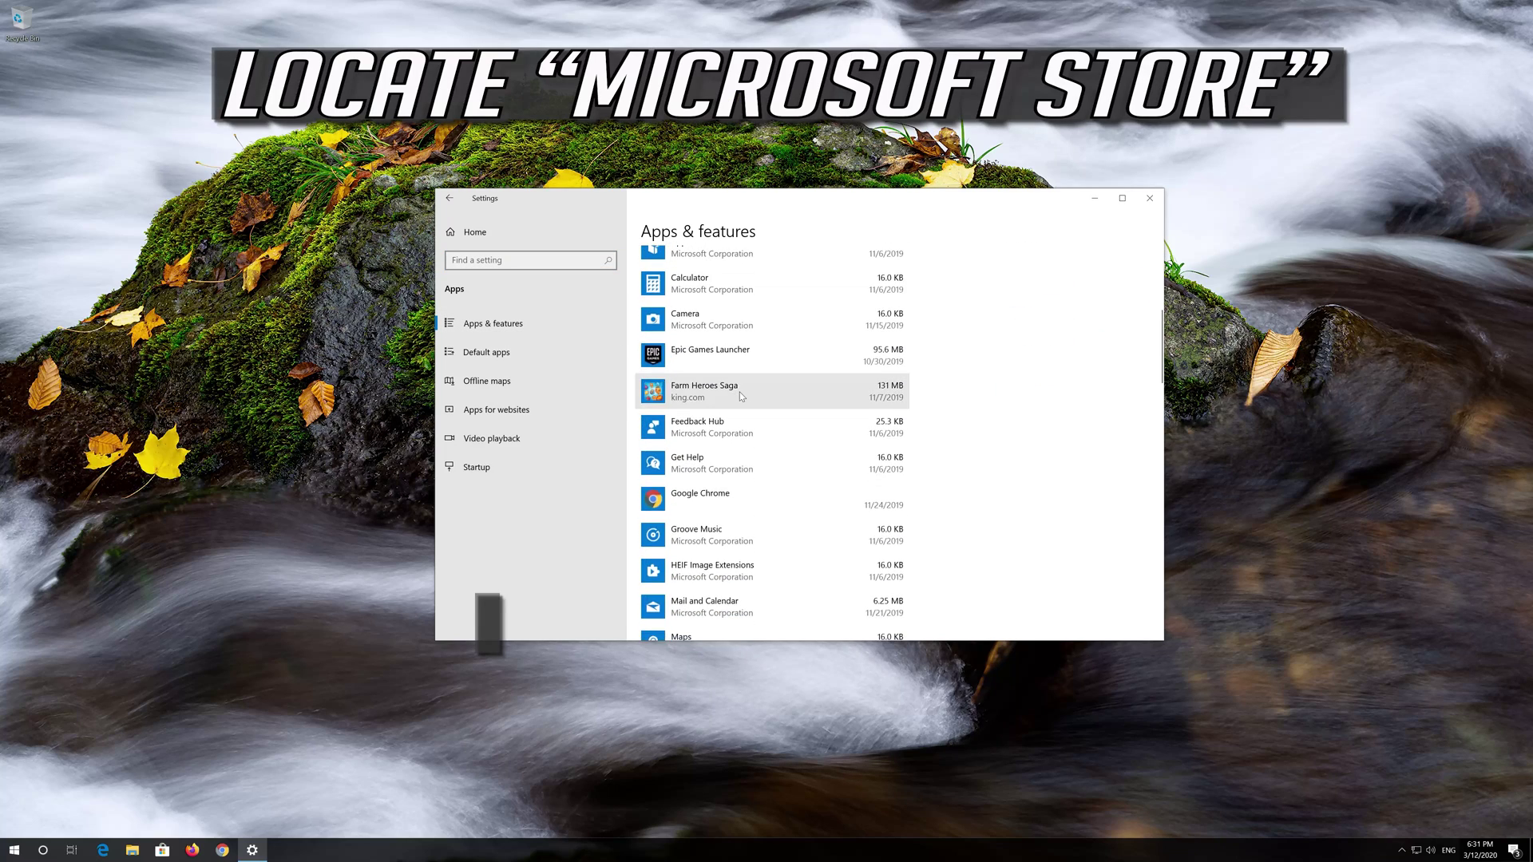
scroll(741, 395, down, 4)
scroll(741, 396, down, 6)
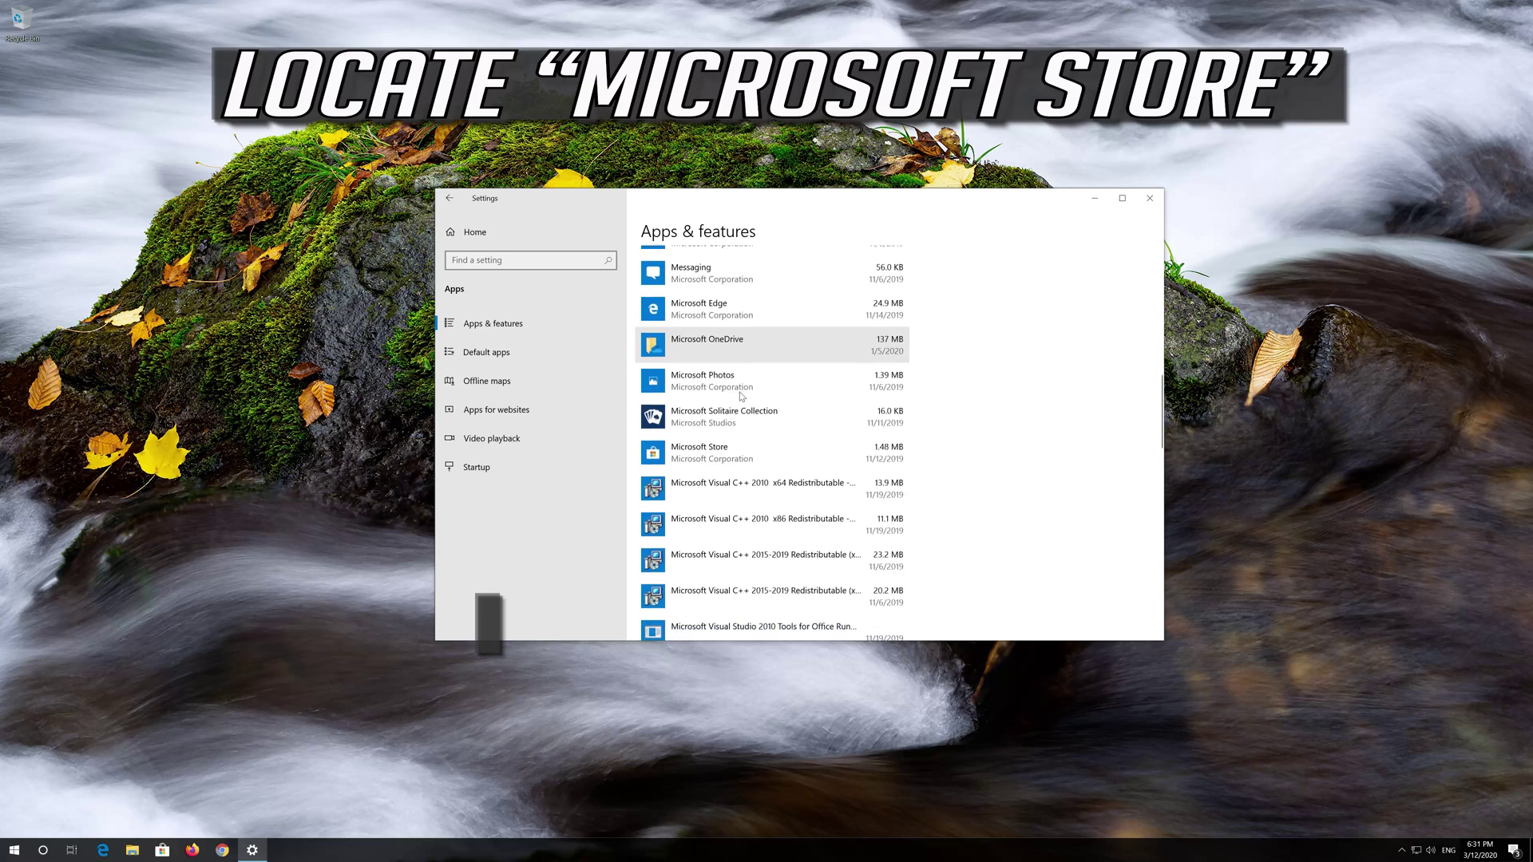
scroll(741, 395, up, 3)
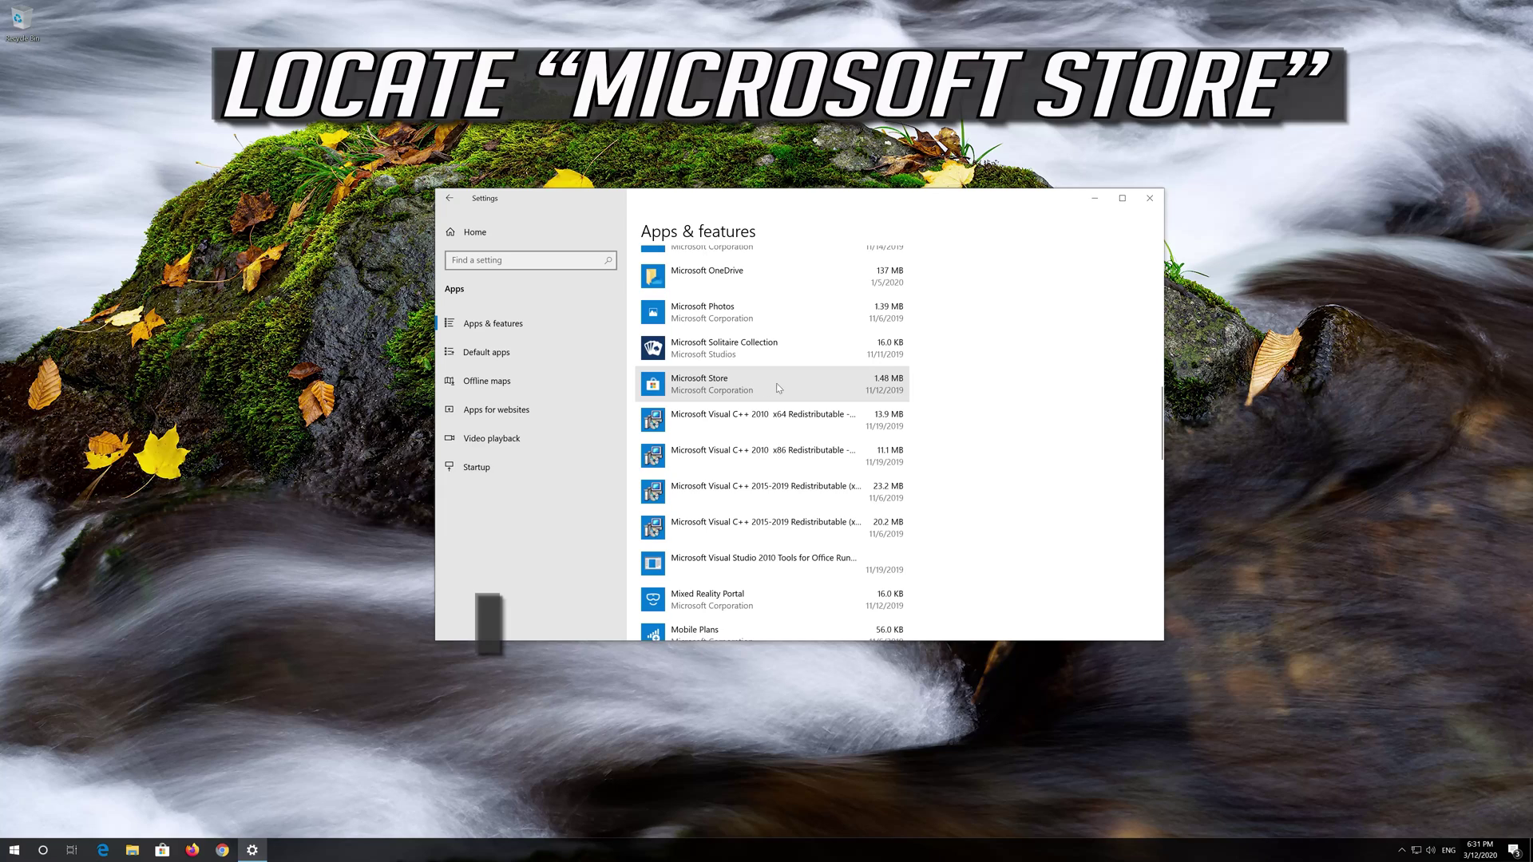
click(741, 392)
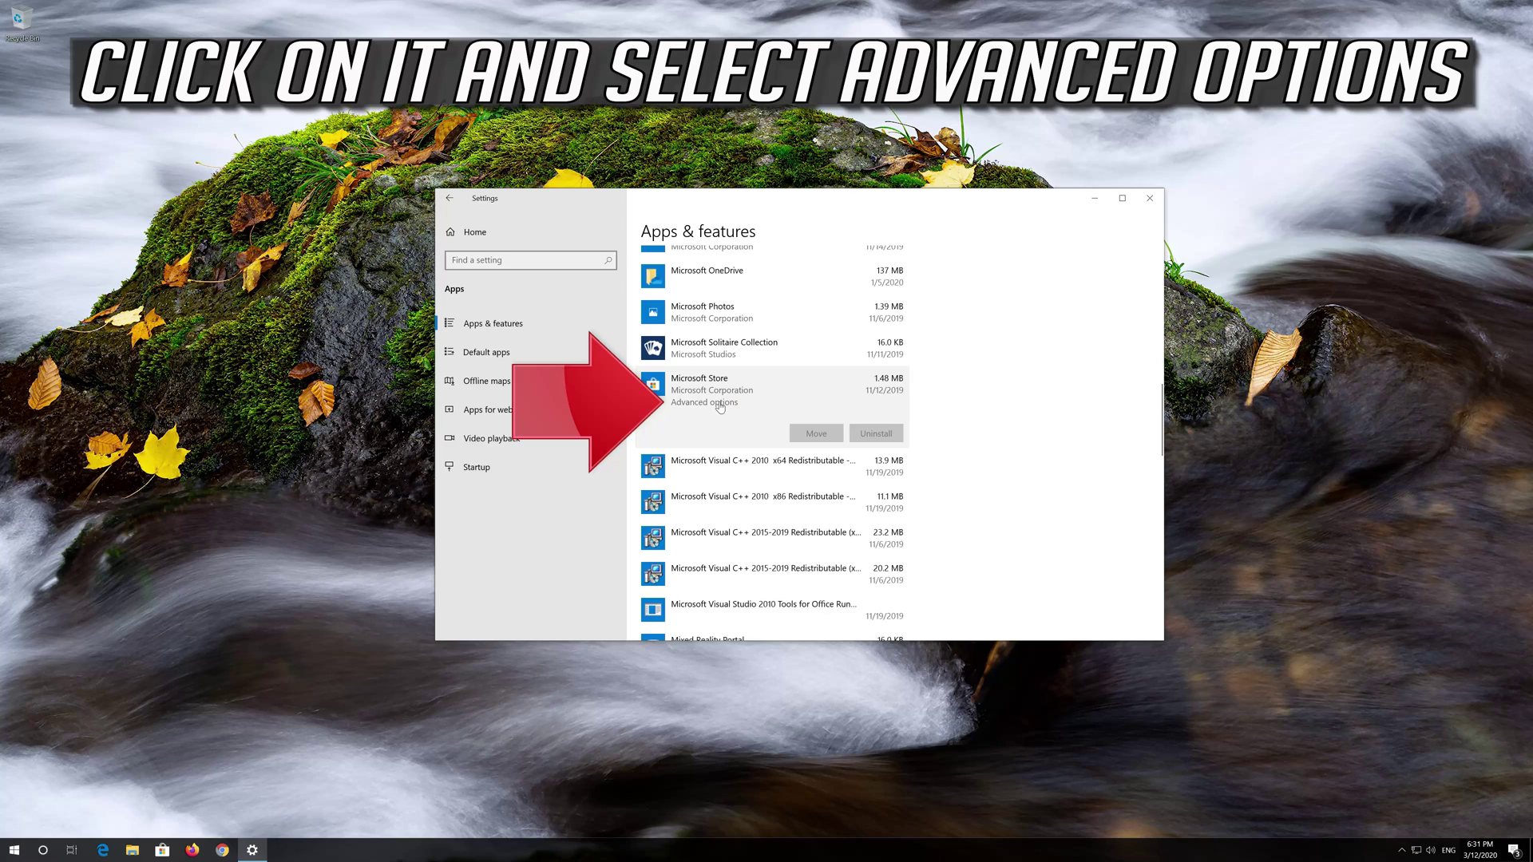
Reset Microsoft Store from its Advanced options, confirming data deletion, then close Settings.
click(720, 405)
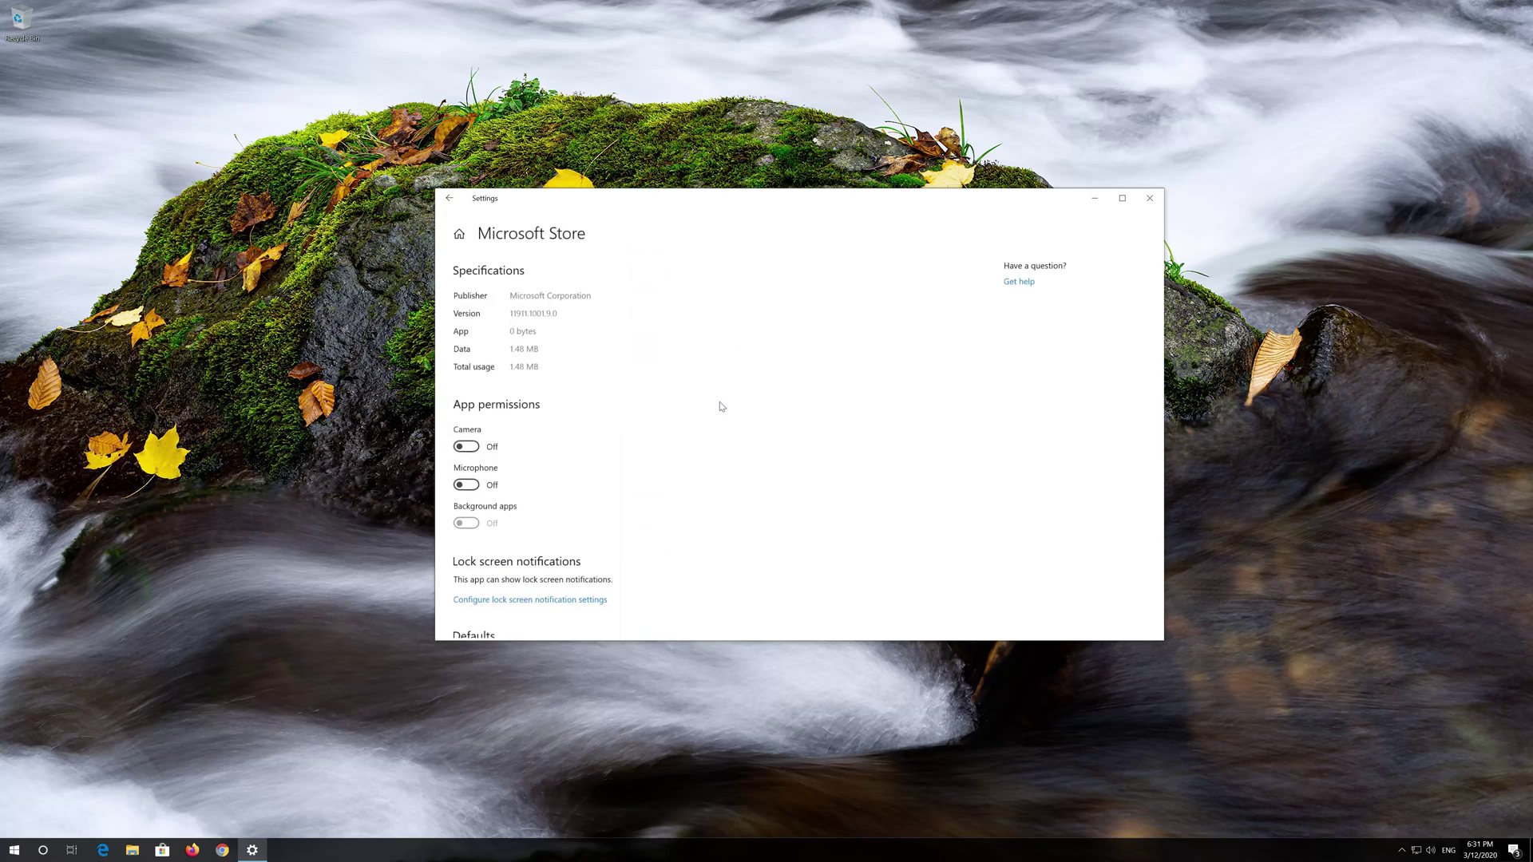
scroll(601, 434, down, 4)
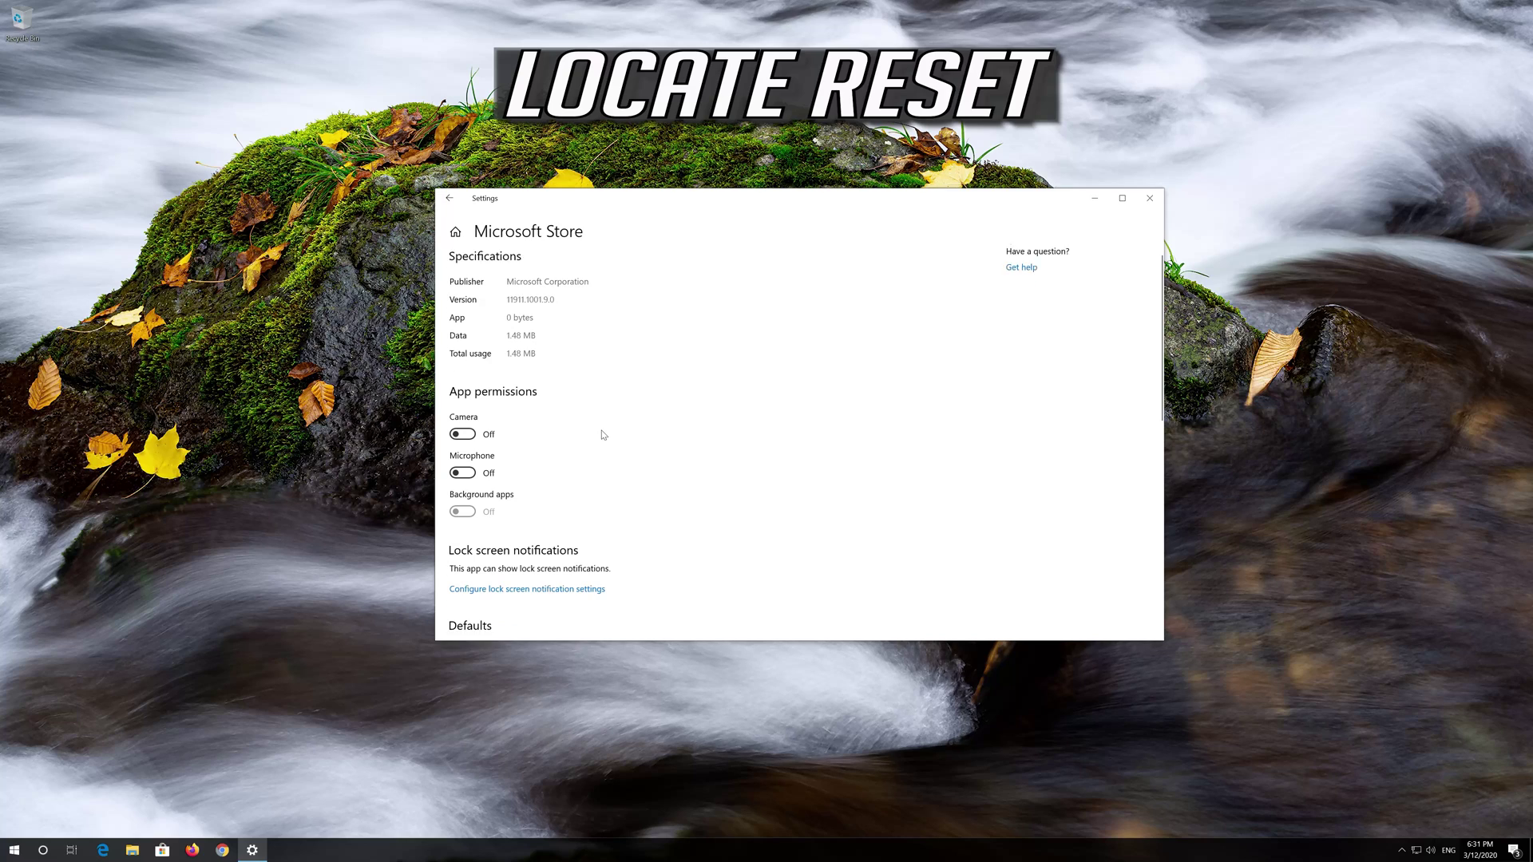
scroll(602, 434, down, 2)
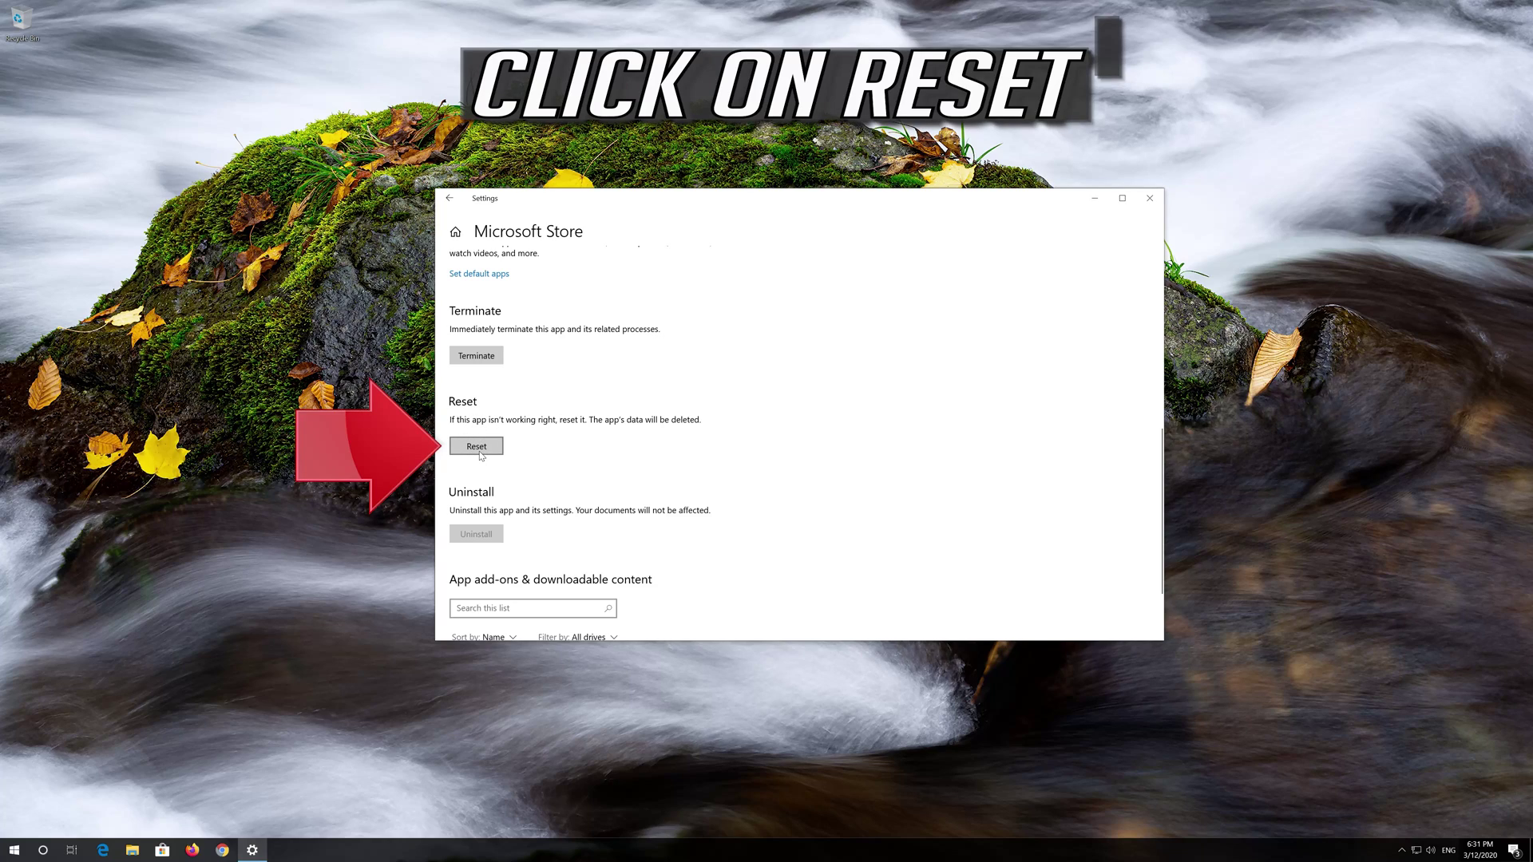
click(476, 446)
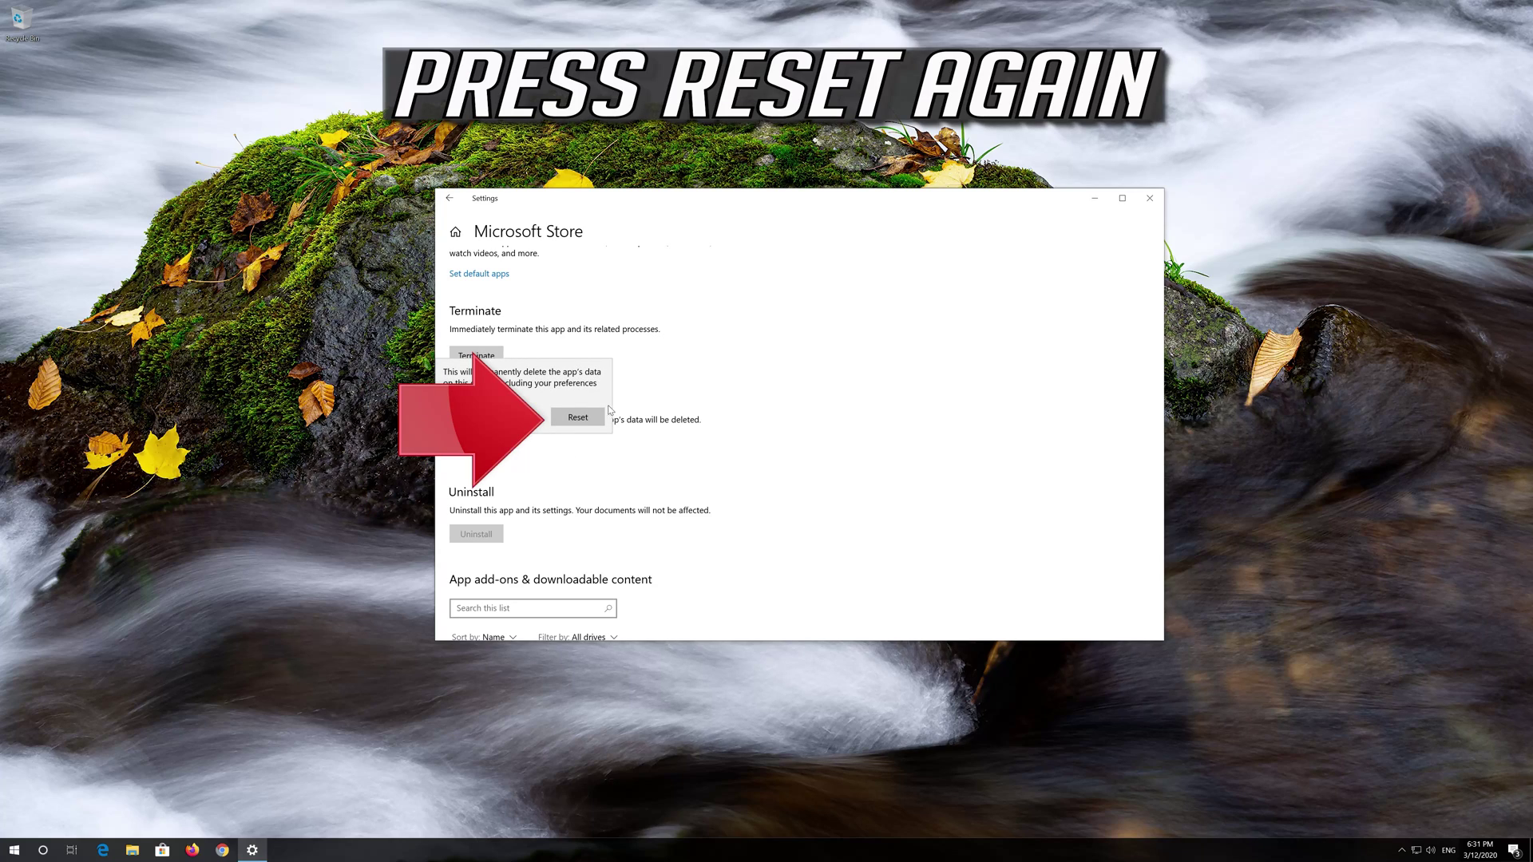
click(559, 423)
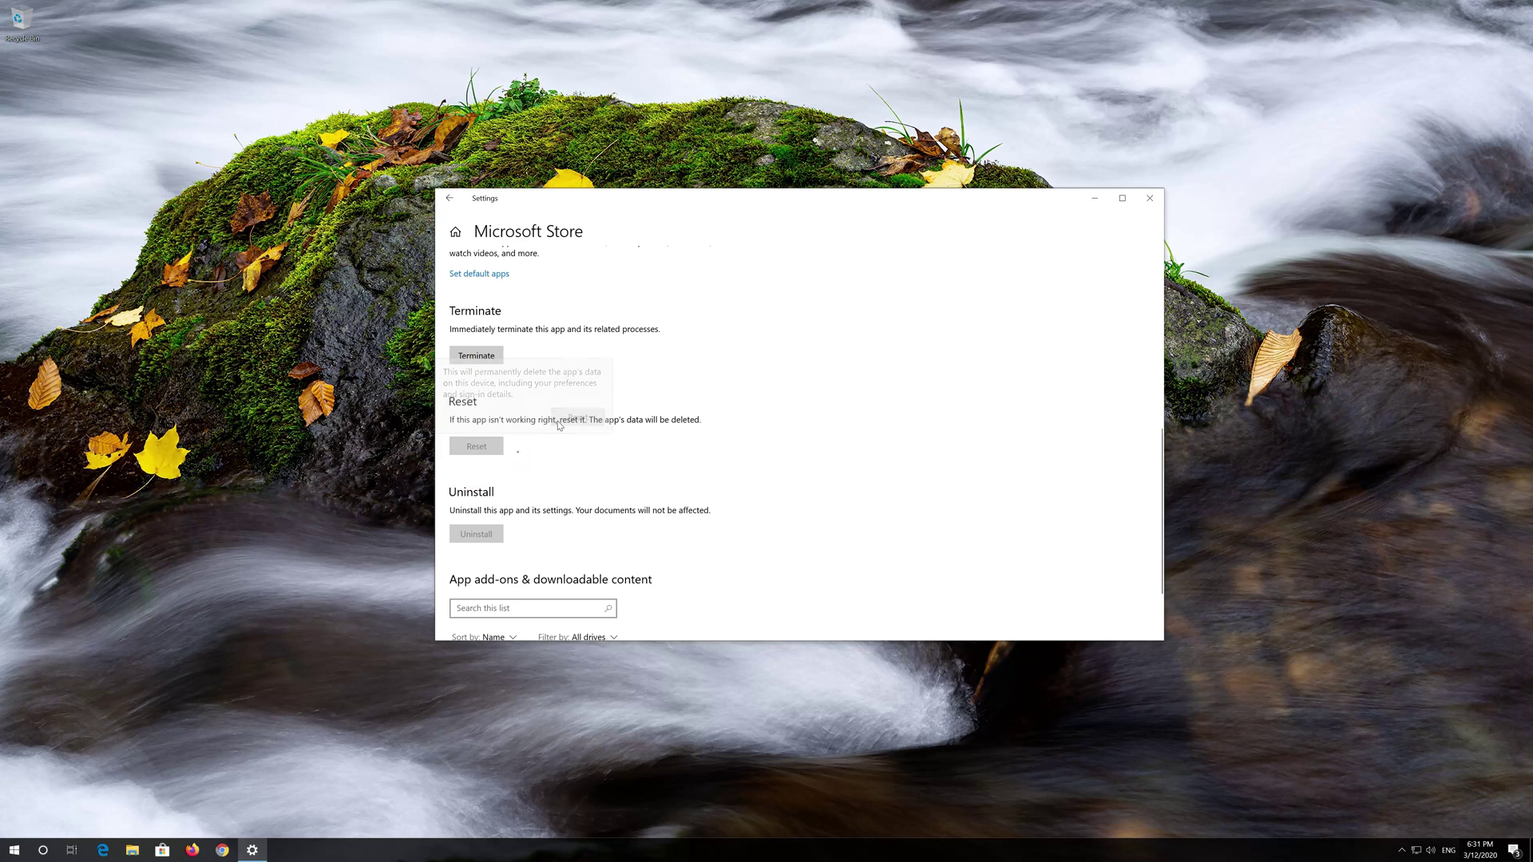
click(1150, 198)
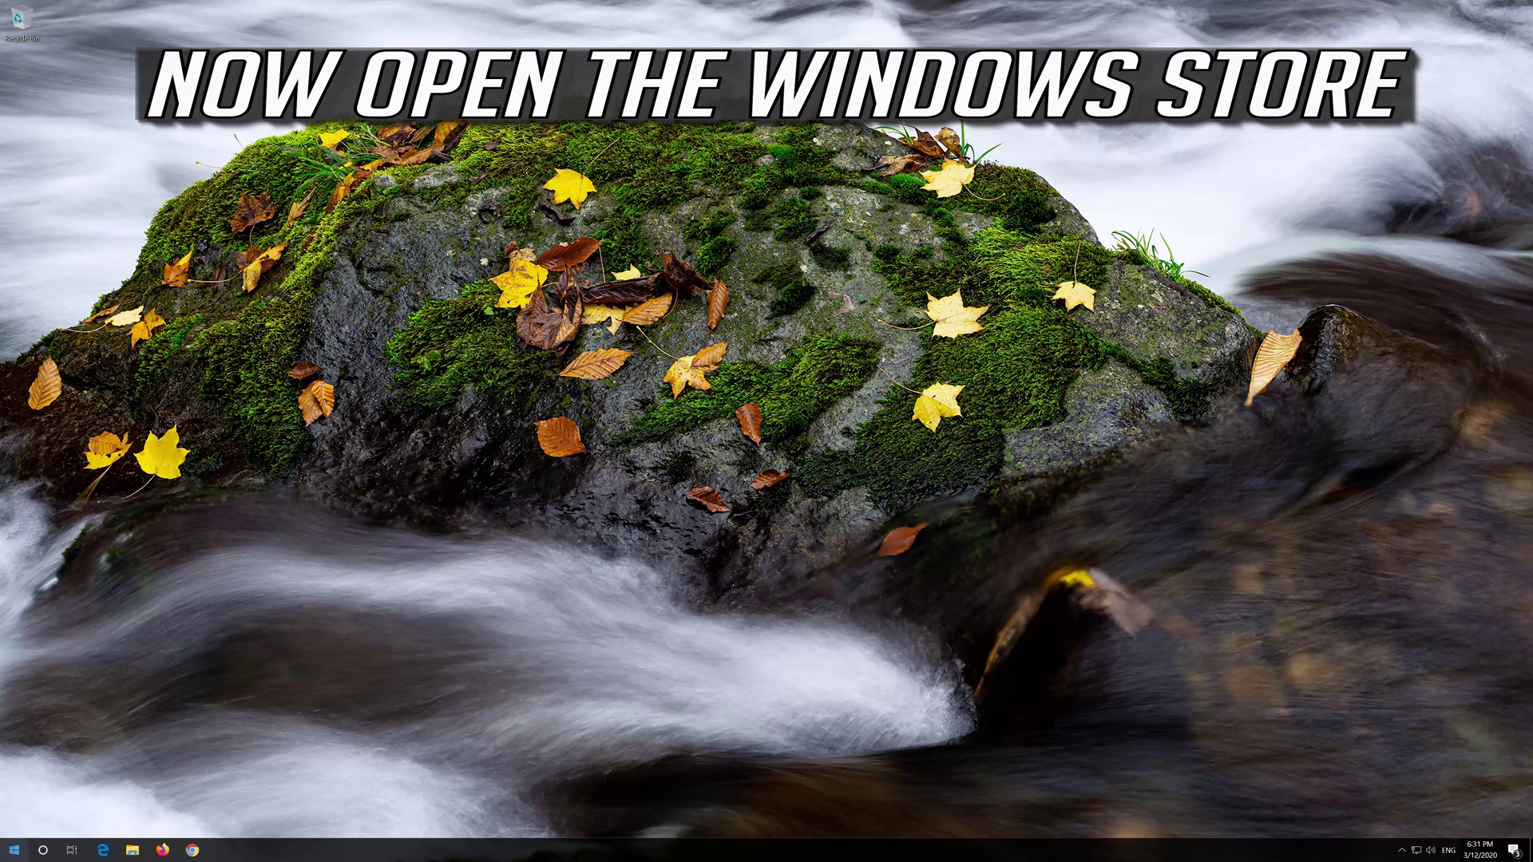
Launch Microsoft Store from the Start menu to check it loads after the reset.
click(14, 849)
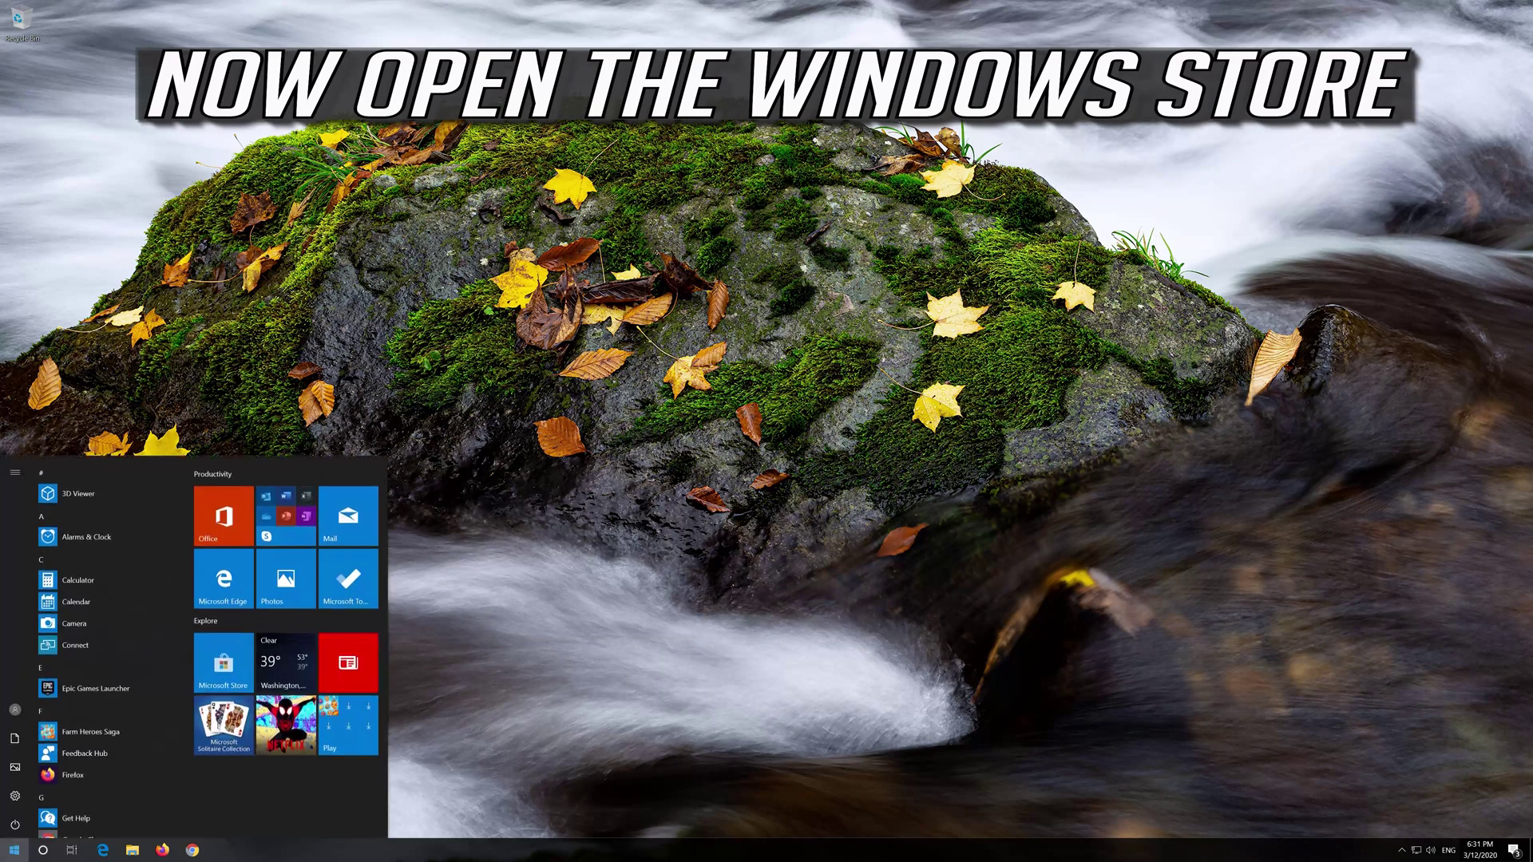
click(244, 657)
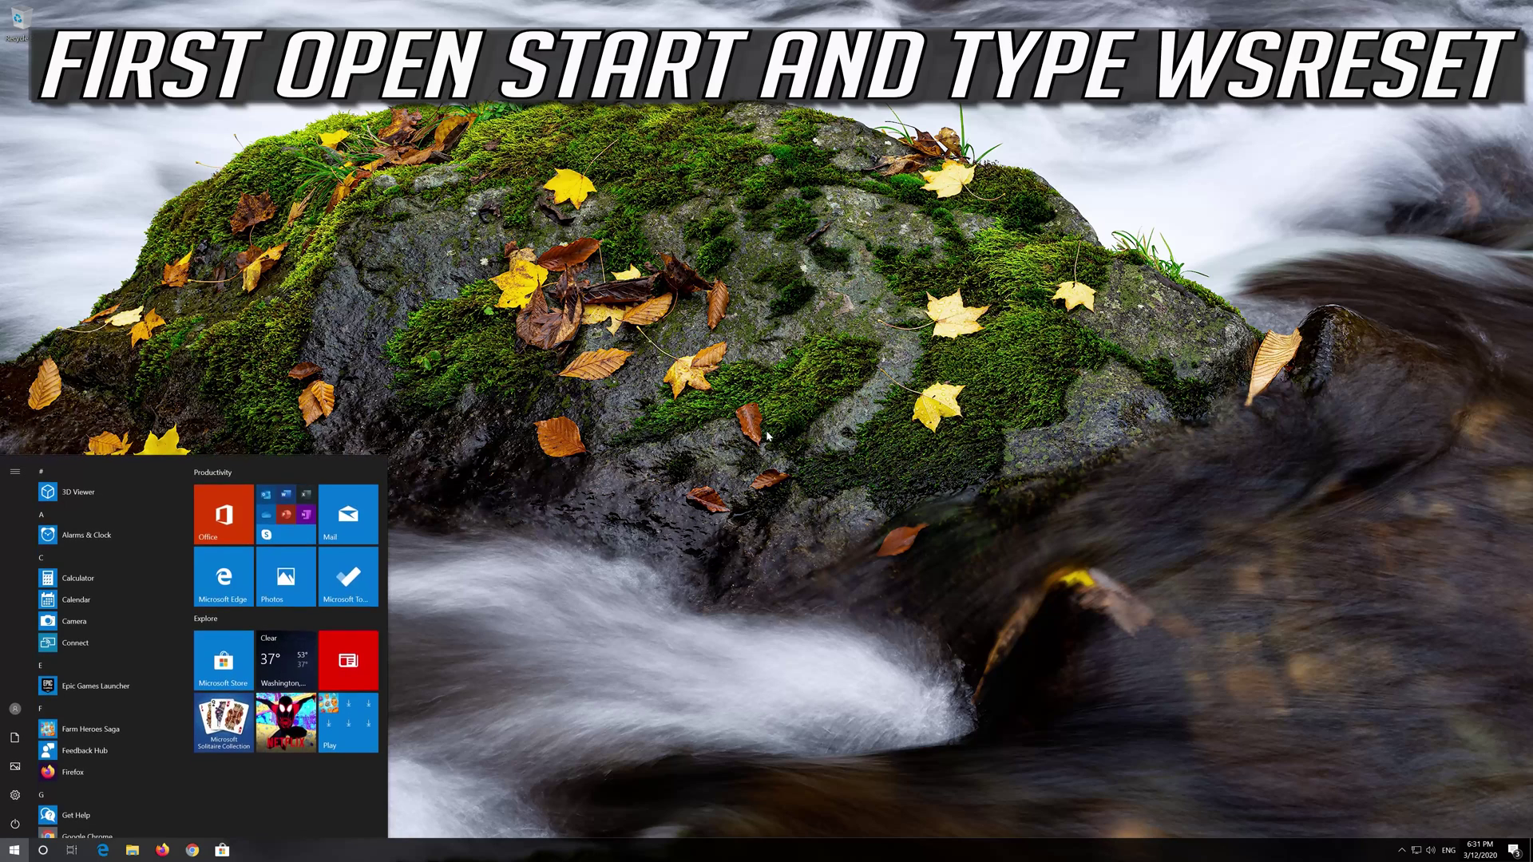
Run wsreset to clear the Store cache, close the Store, and bring up restart options.
text(wsreset)
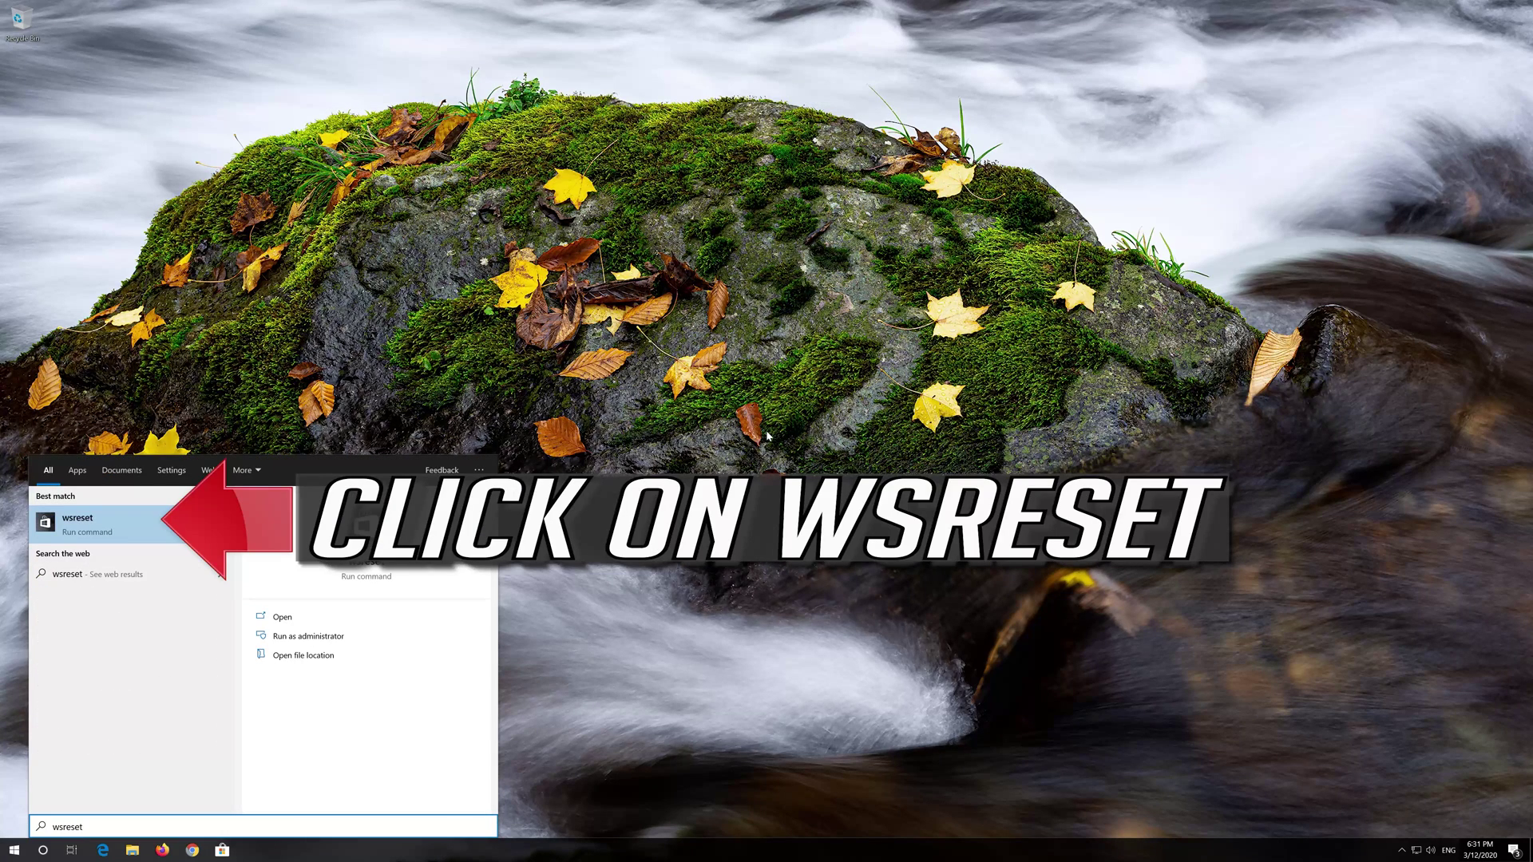
click(156, 519)
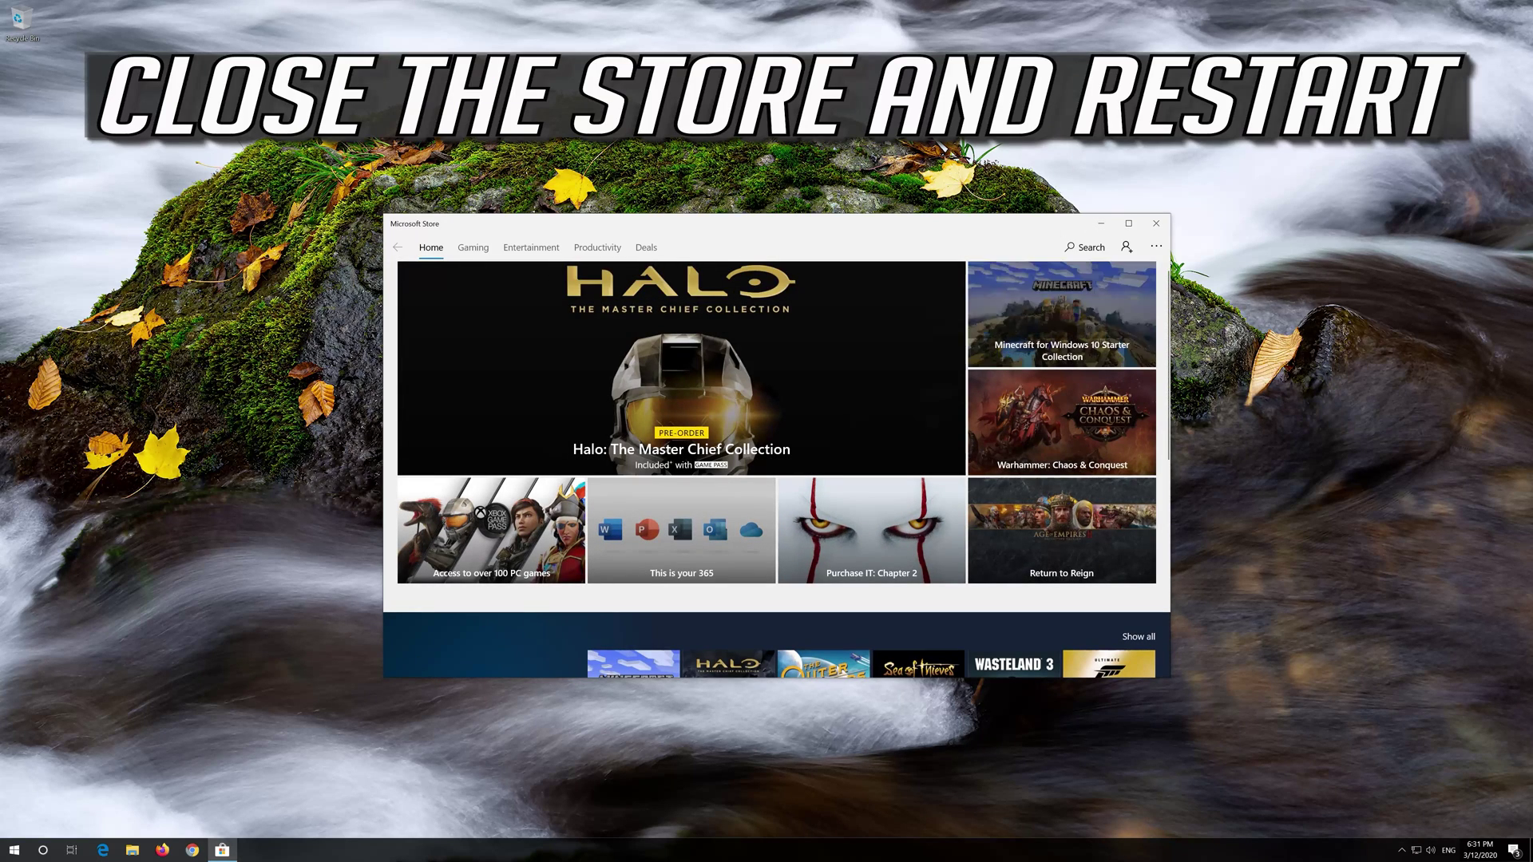
click(1155, 227)
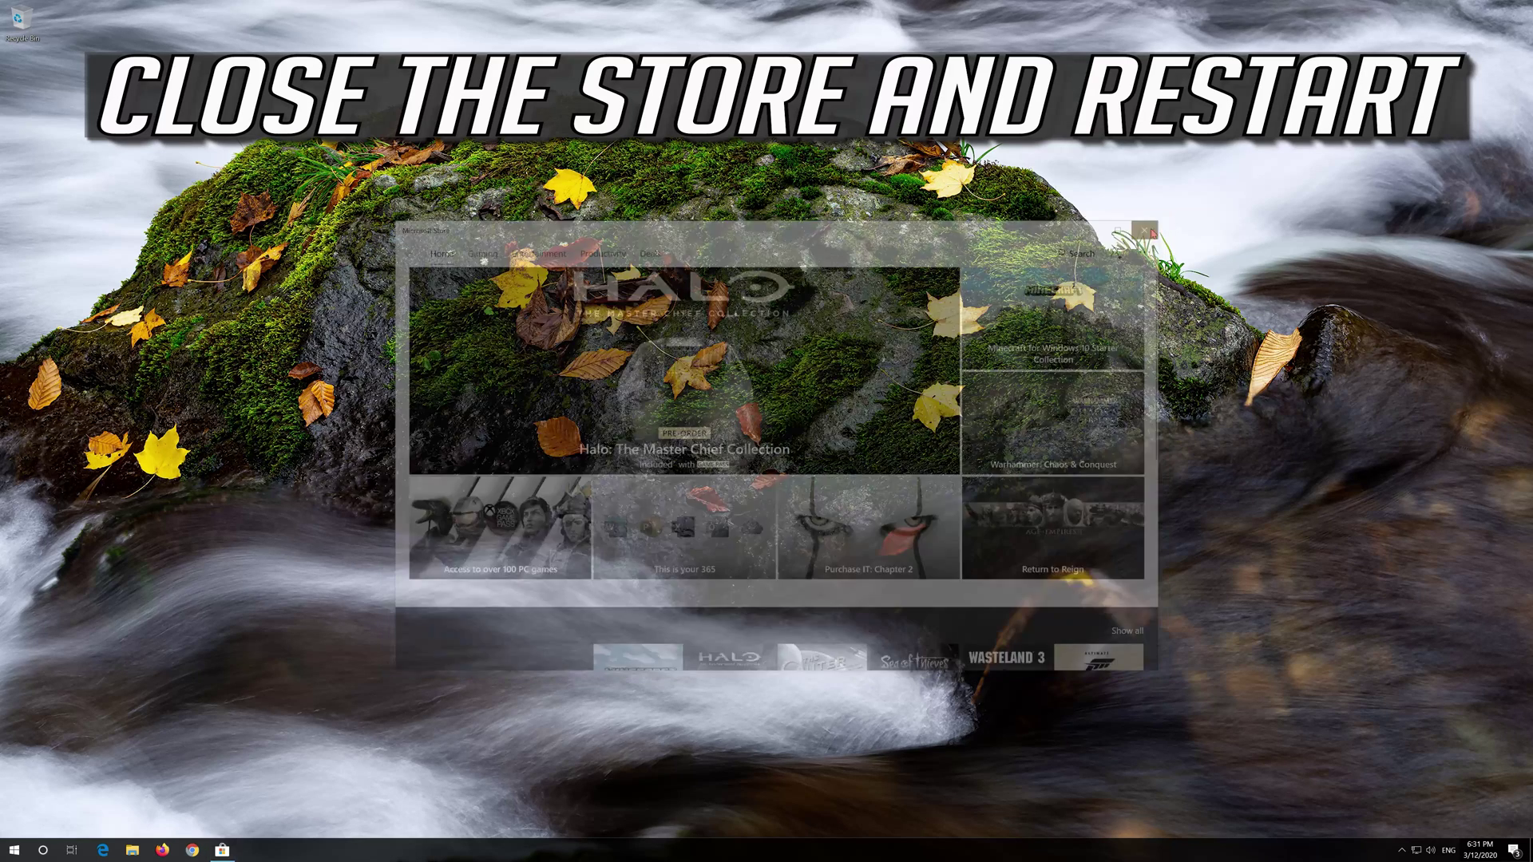
click(14, 849)
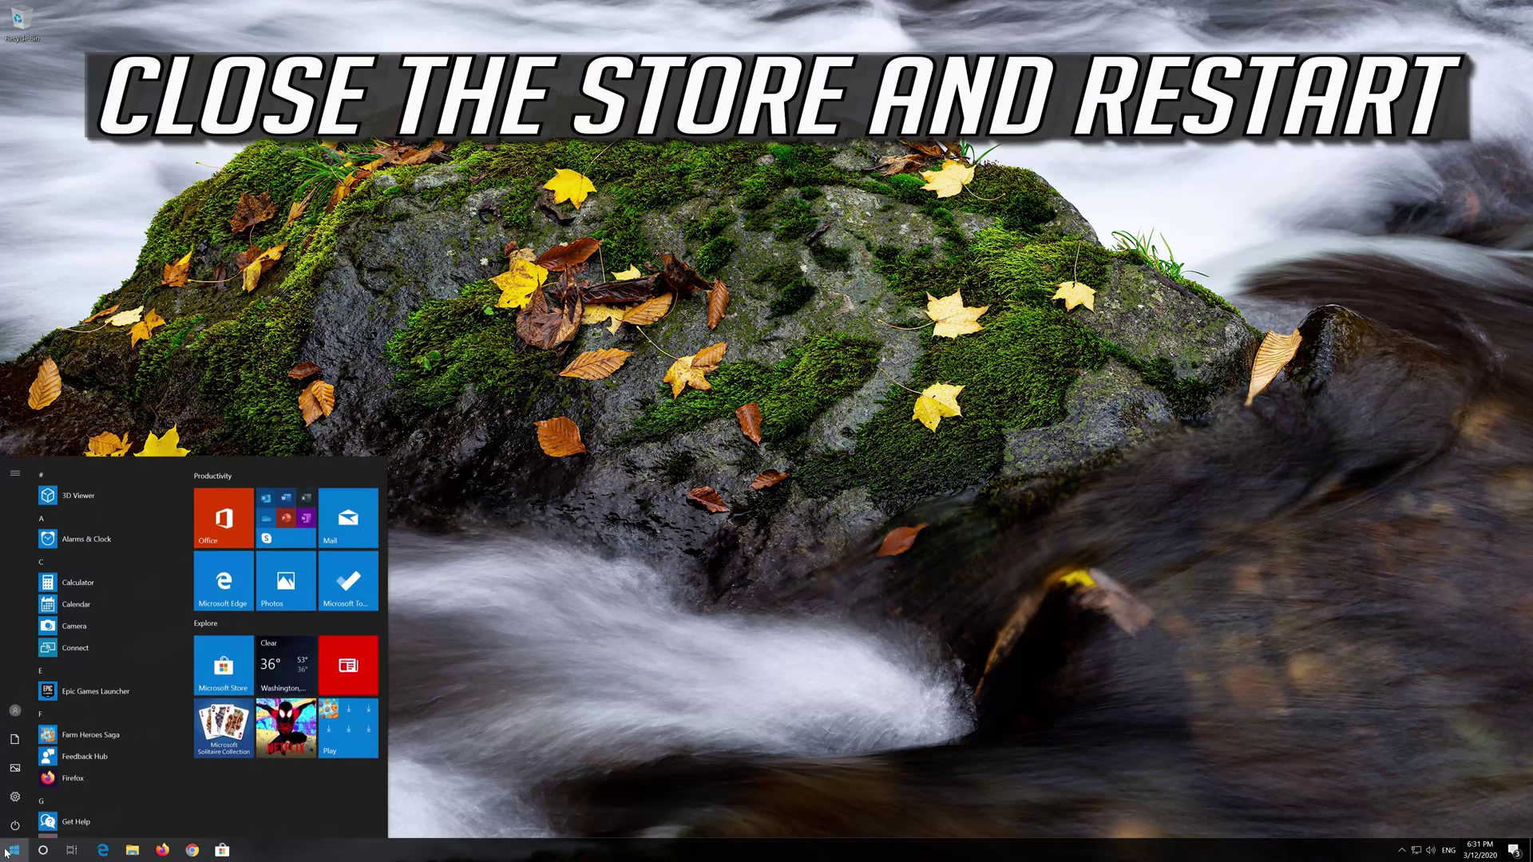
click(15, 822)
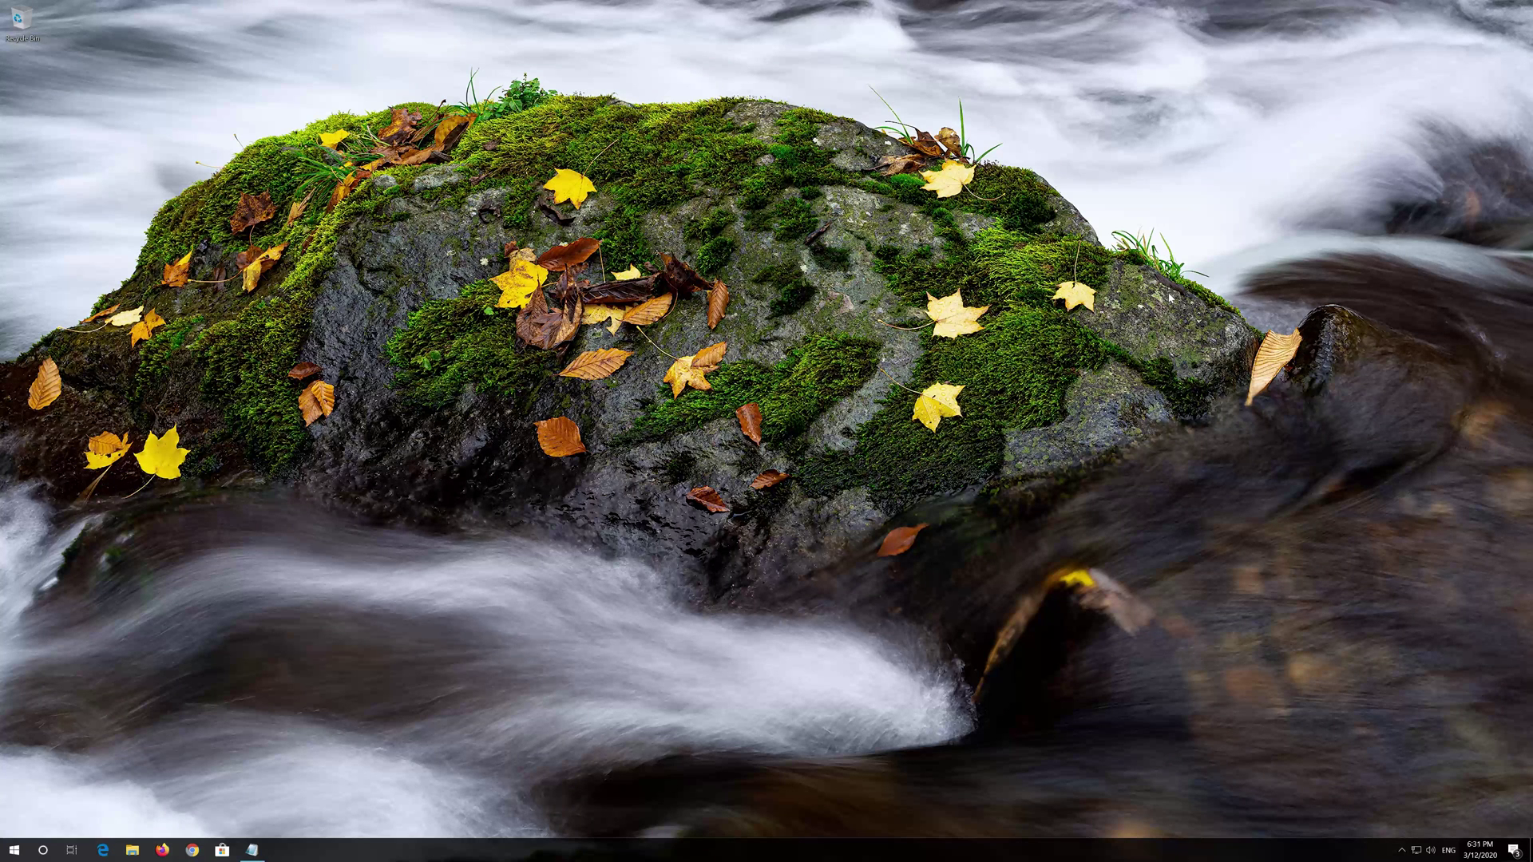
Search for powershell, run Windows PowerShell as administrator, and approve the elevation prompt.
key(super)
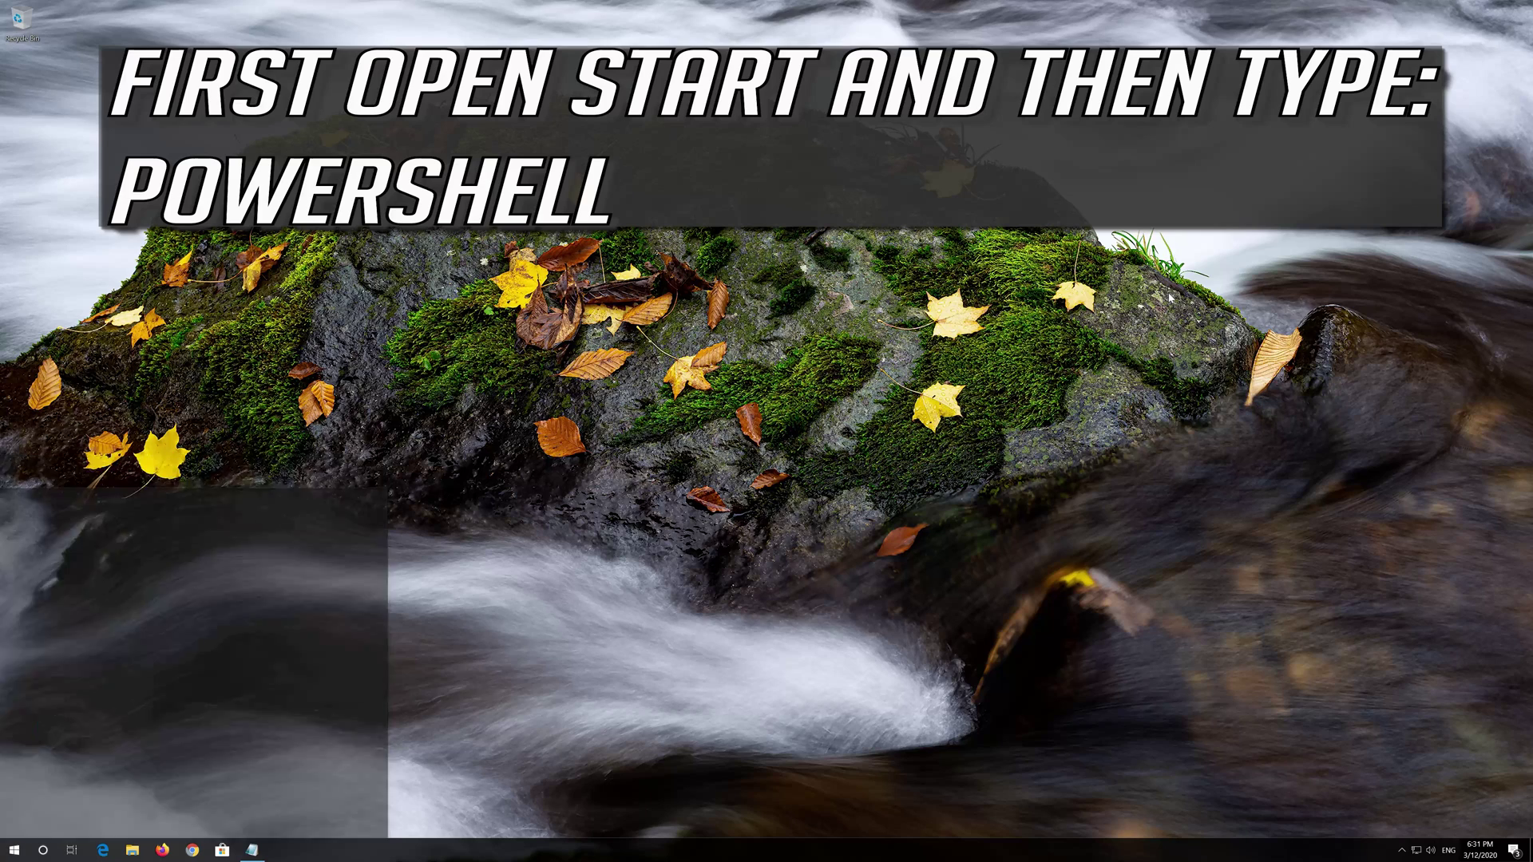
text(powershell)
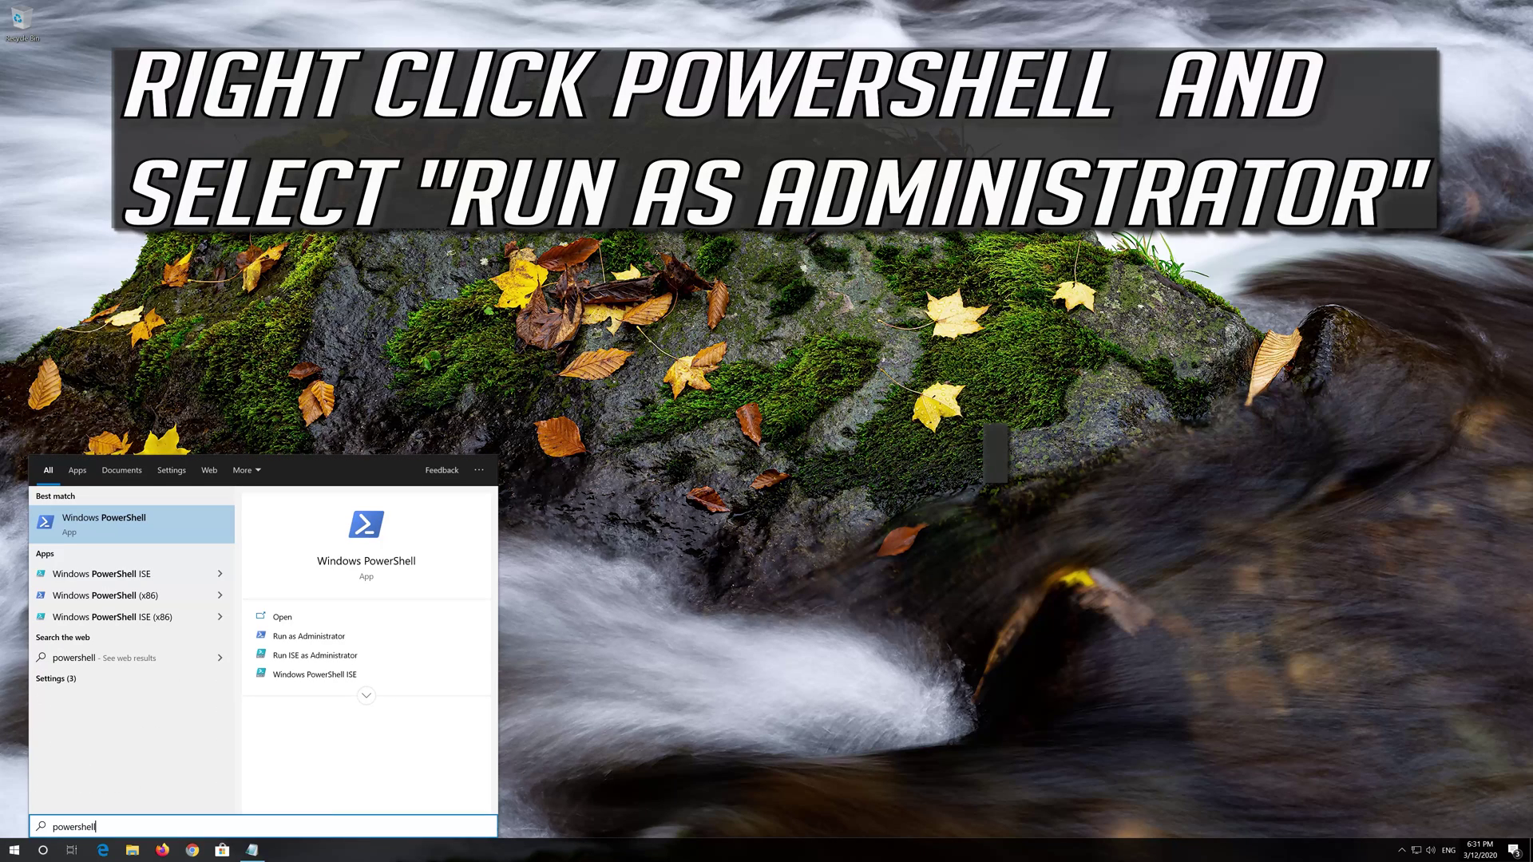
right_click(118, 530)
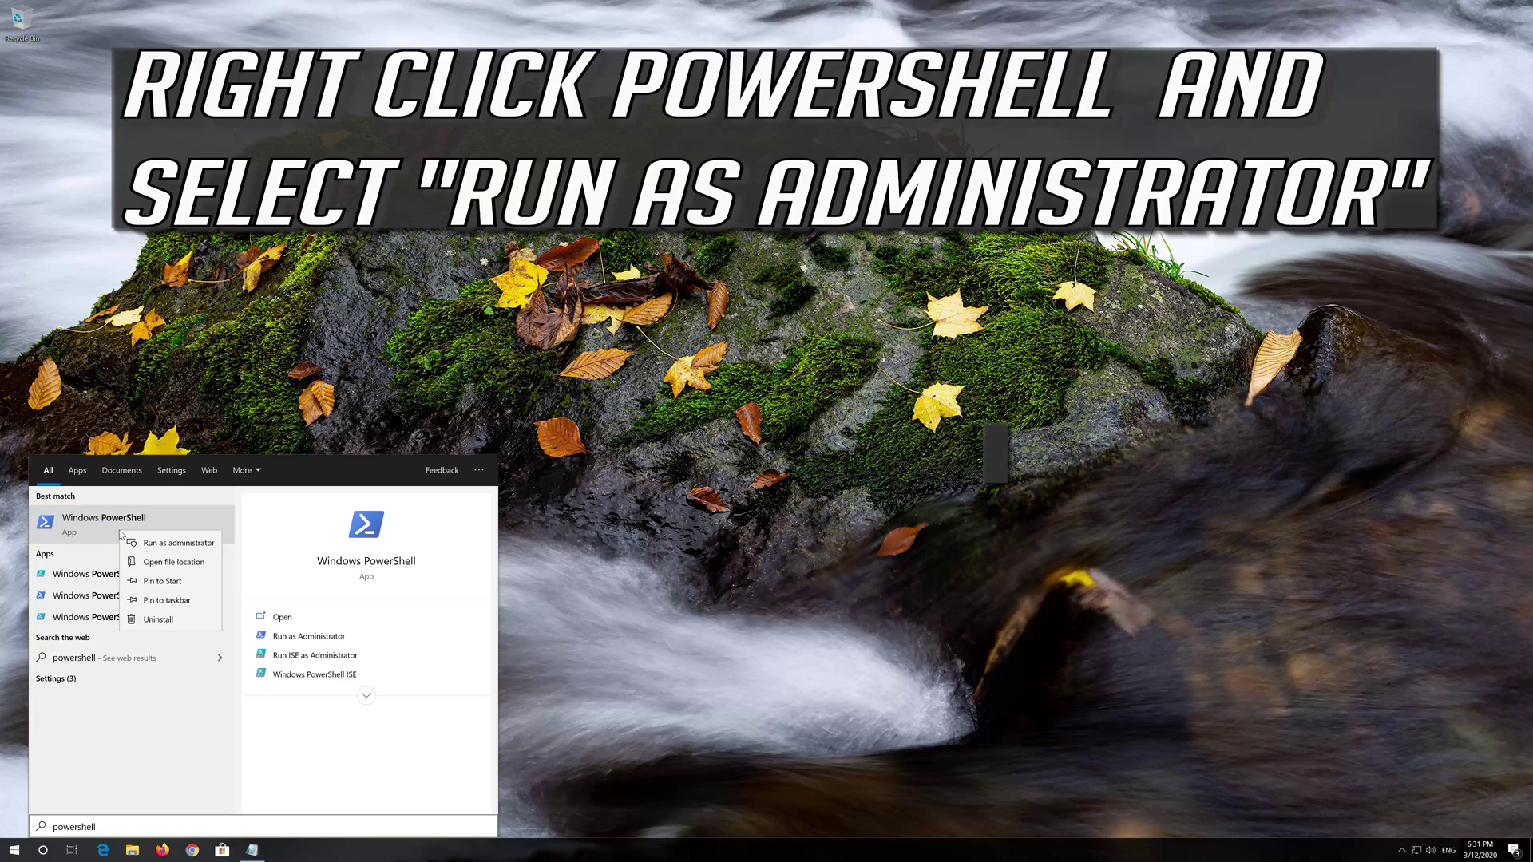
click(180, 543)
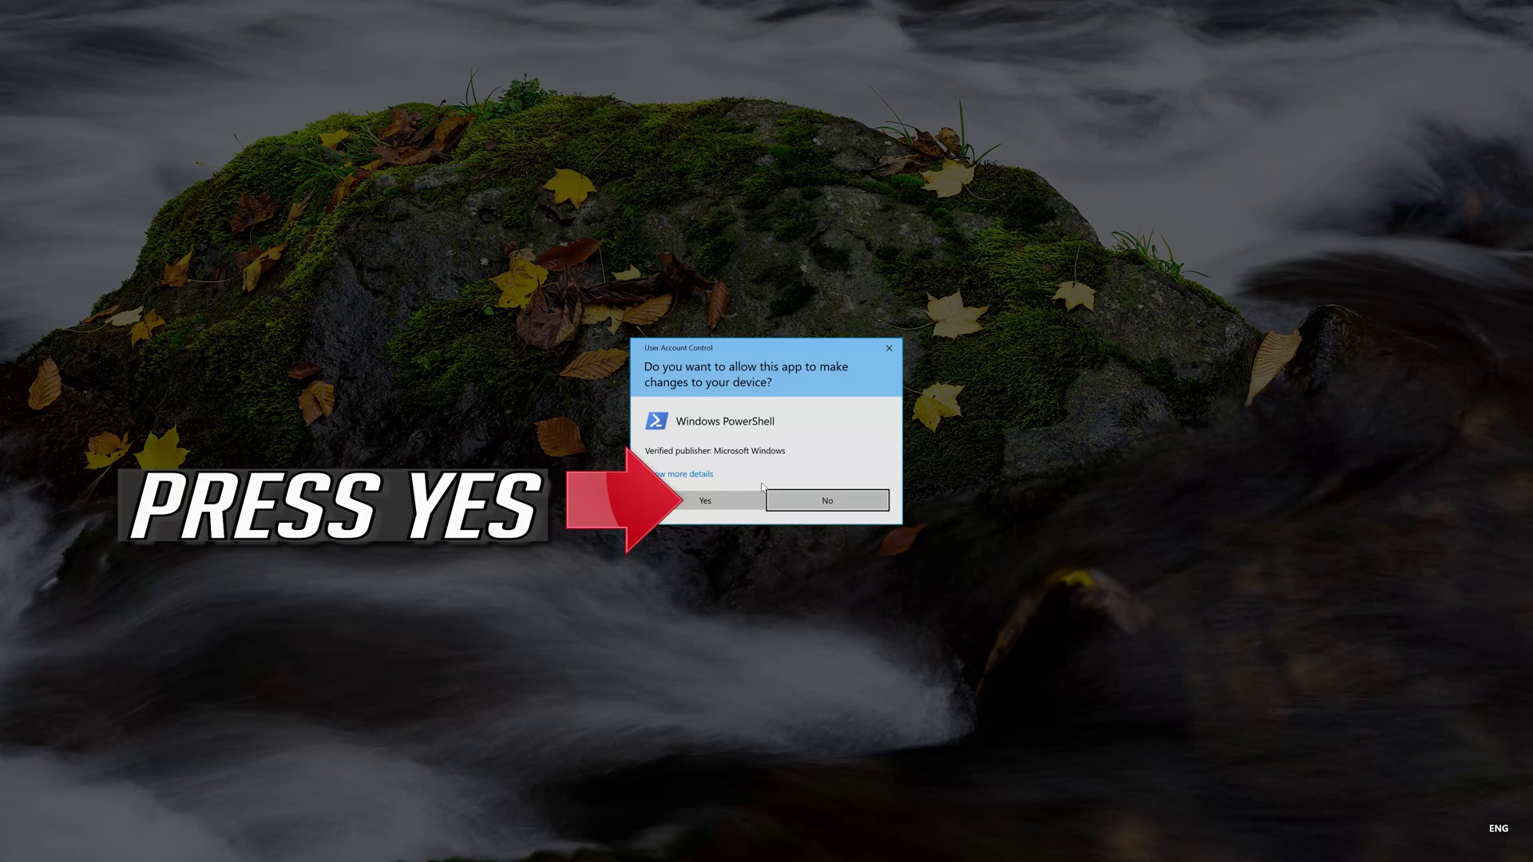
click(706, 504)
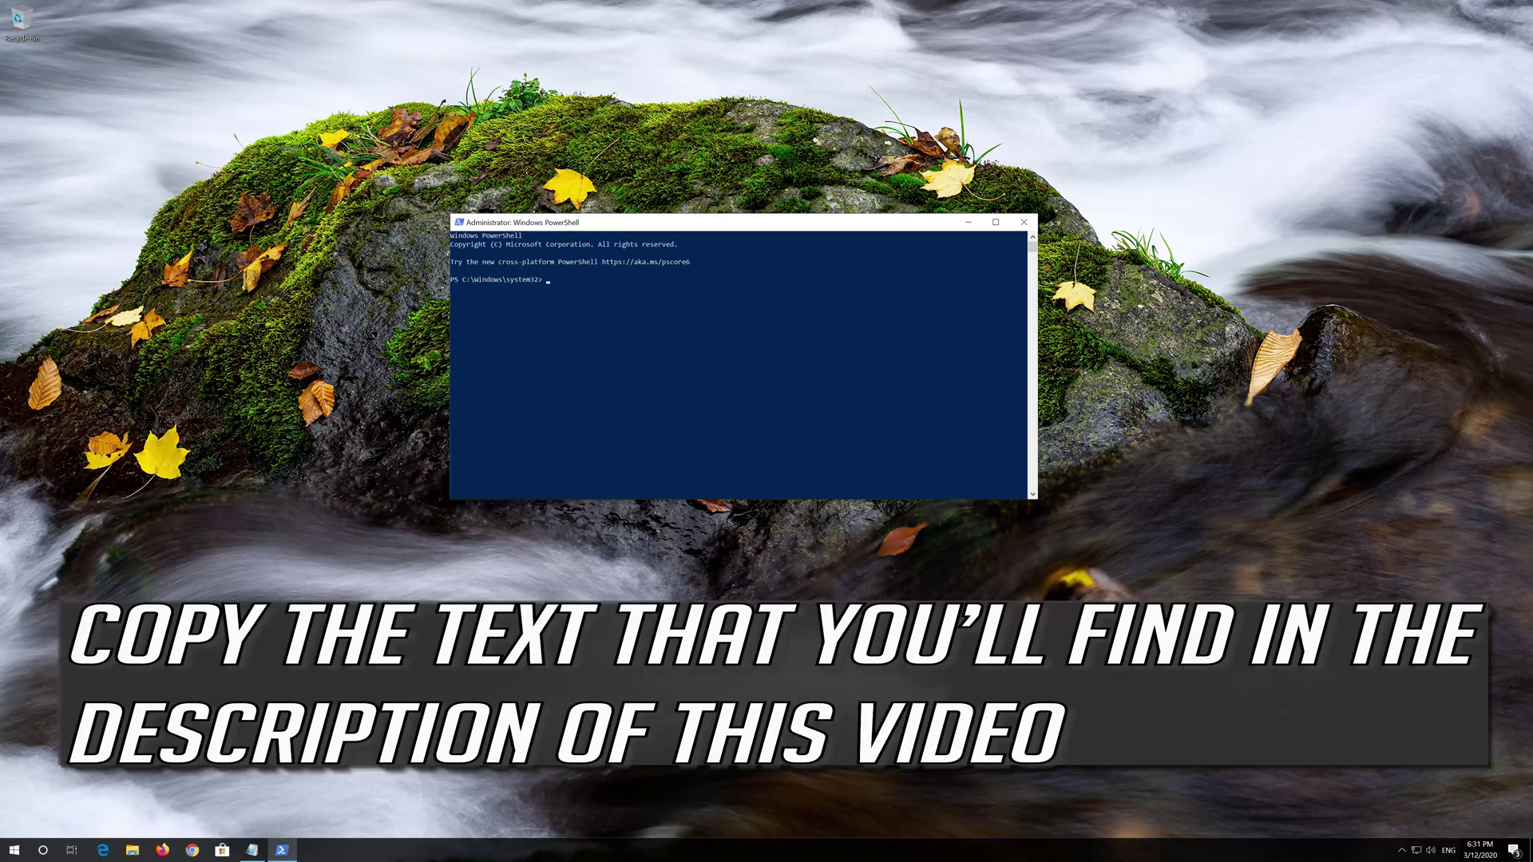
Copy the entire app re-registration script from Notepad, then minimize Notepad.
click(256, 852)
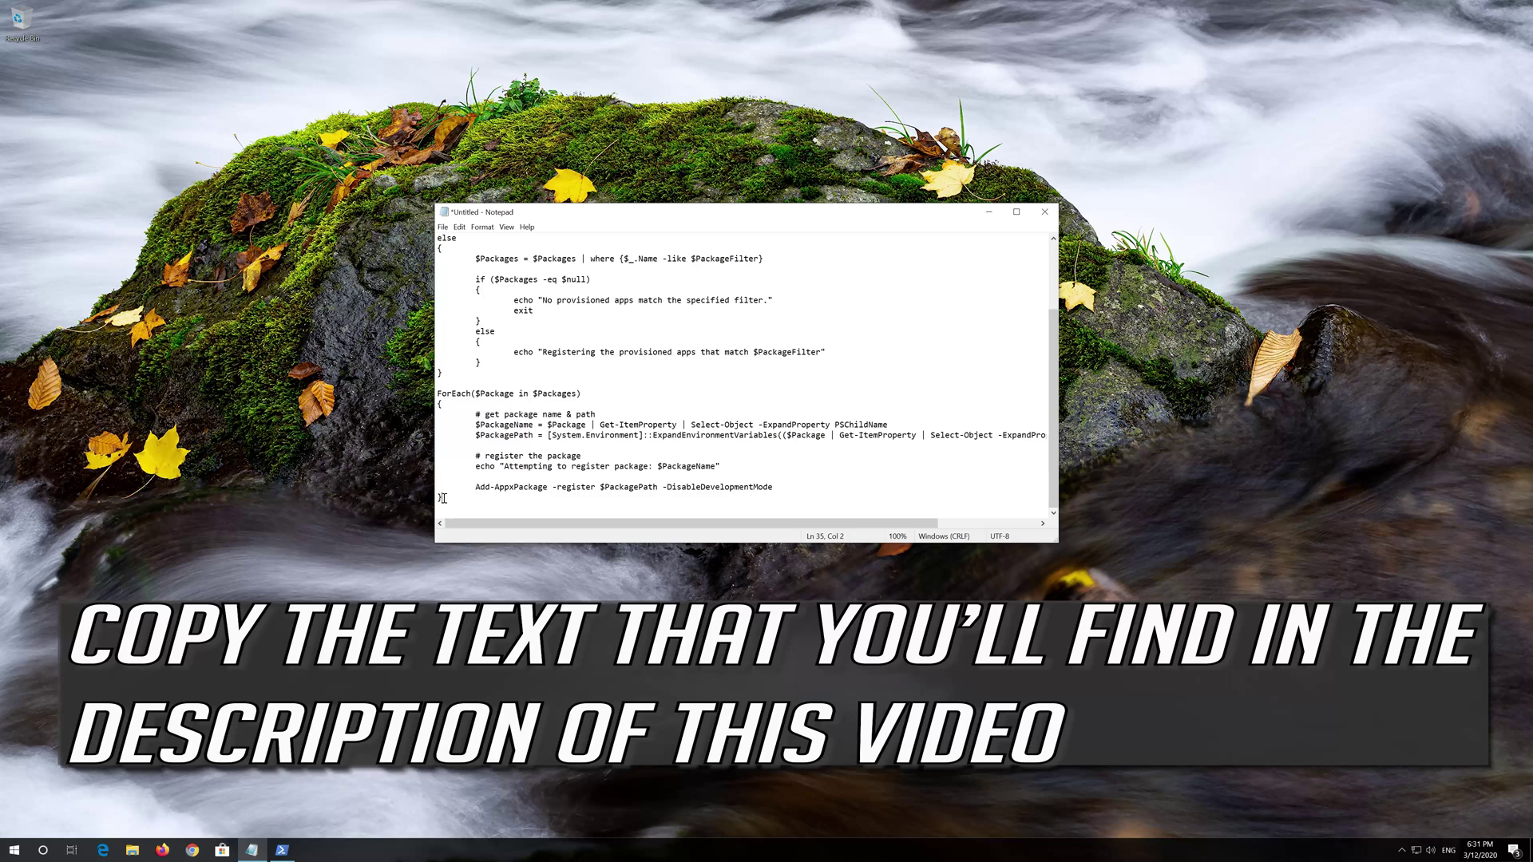
drag(444, 498, 388, 236)
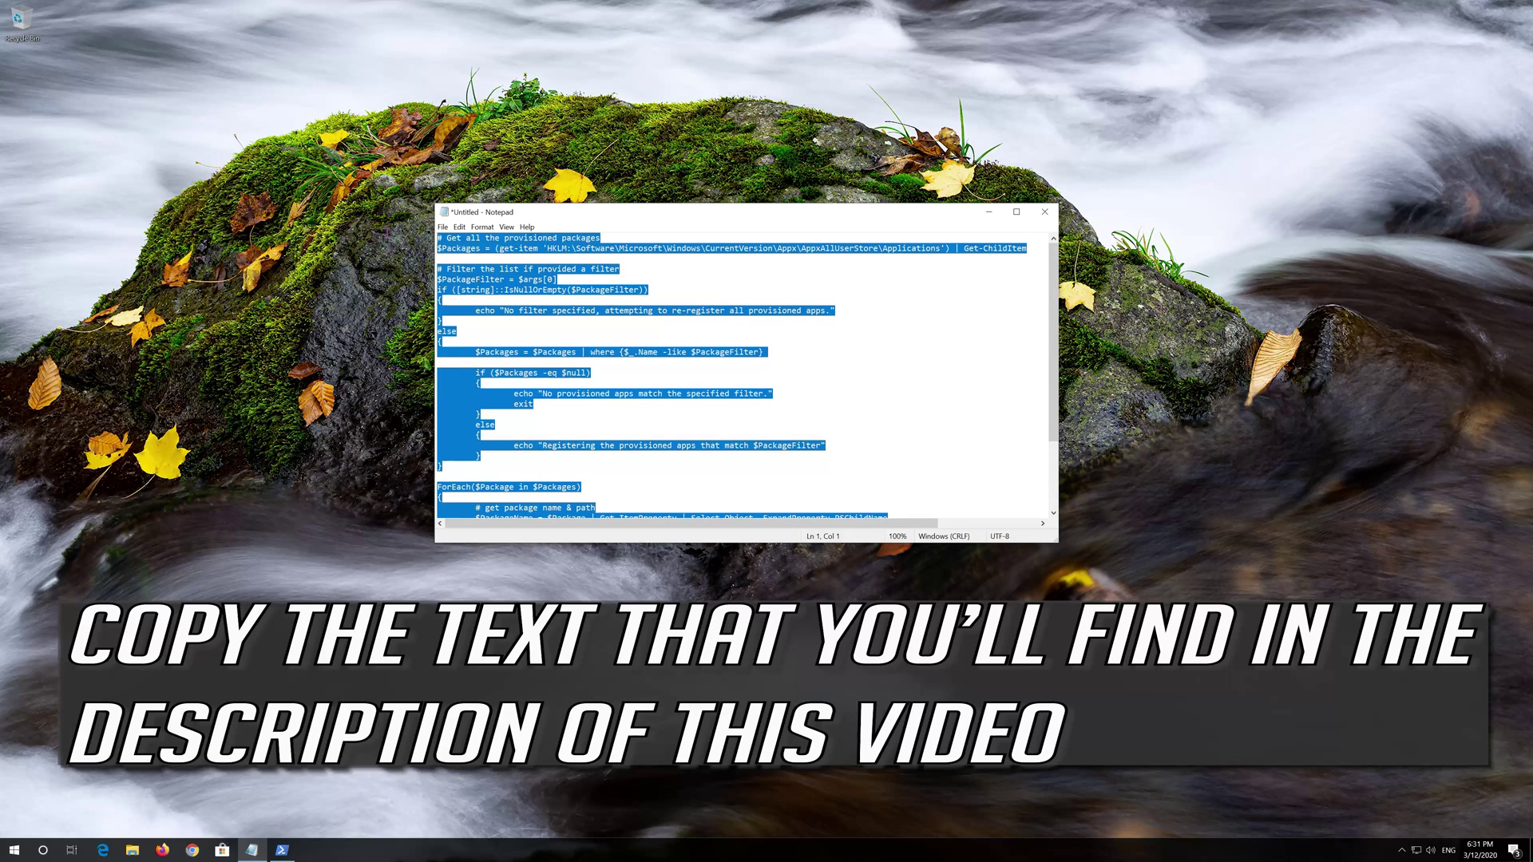
right_click(584, 256)
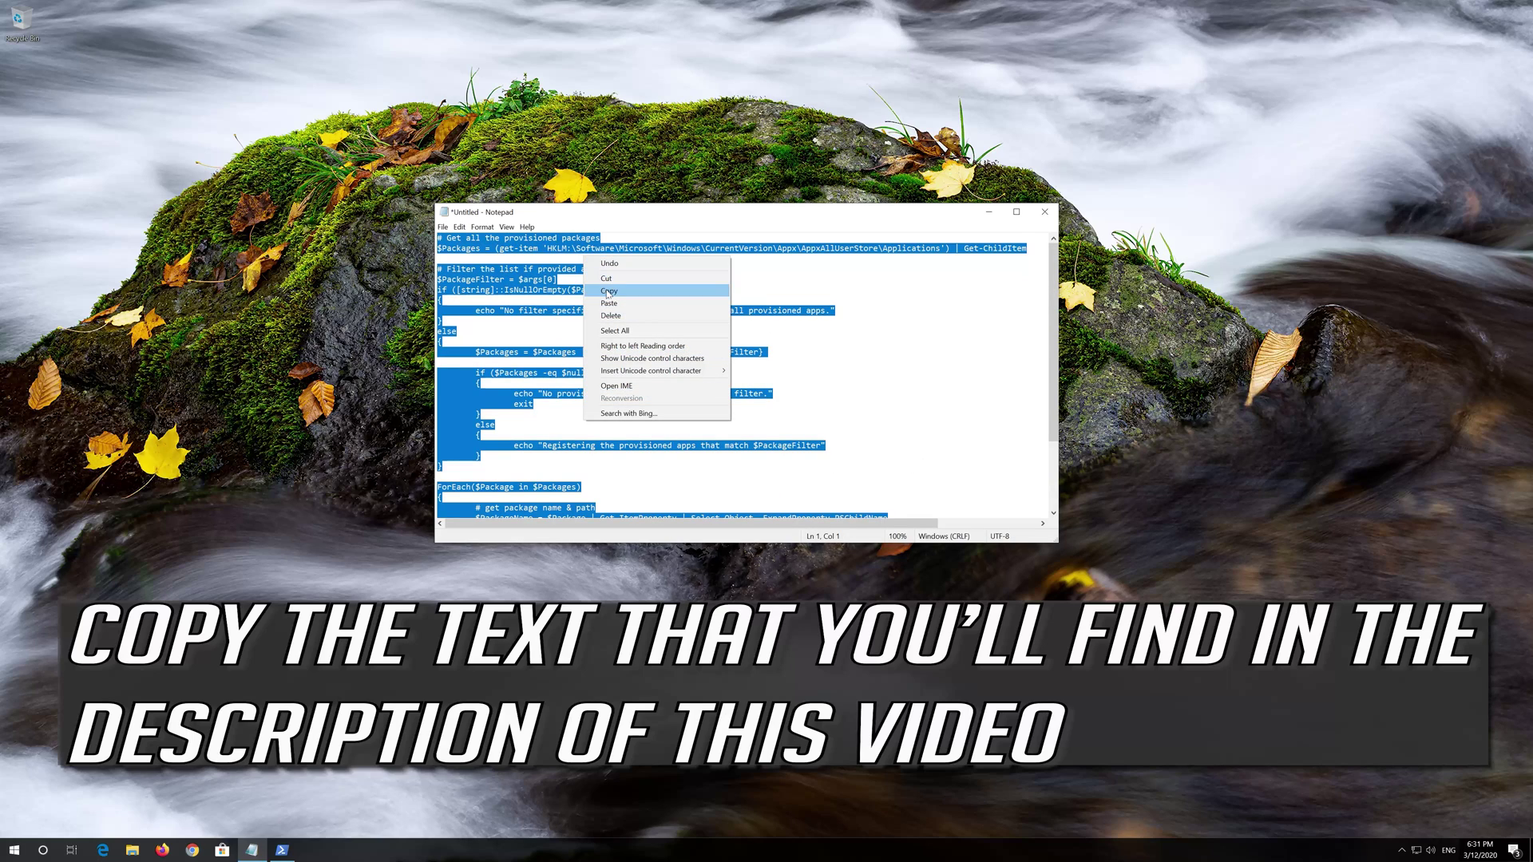
click(608, 292)
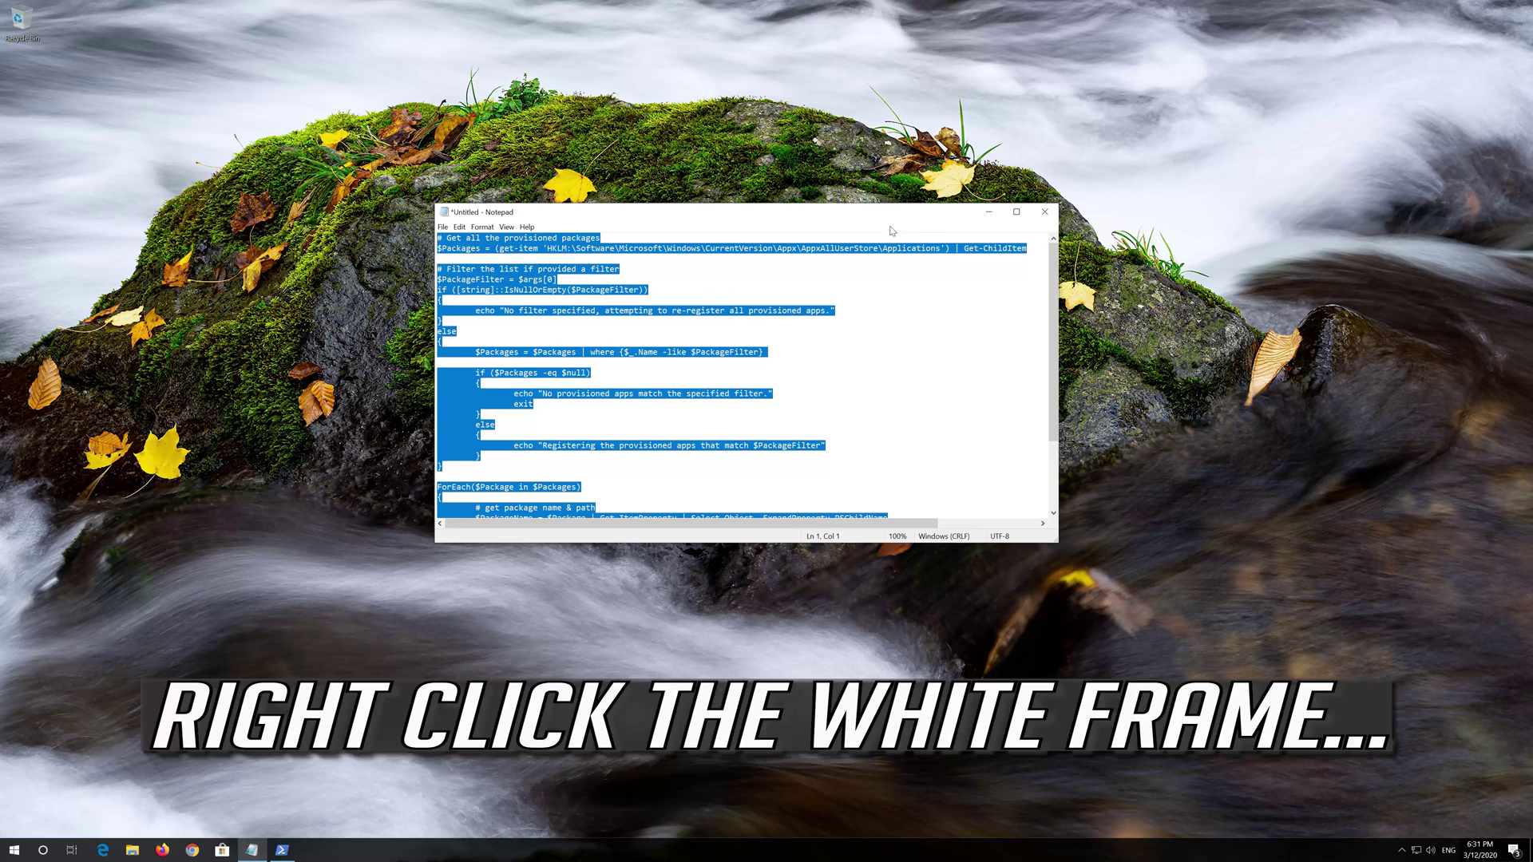
click(997, 218)
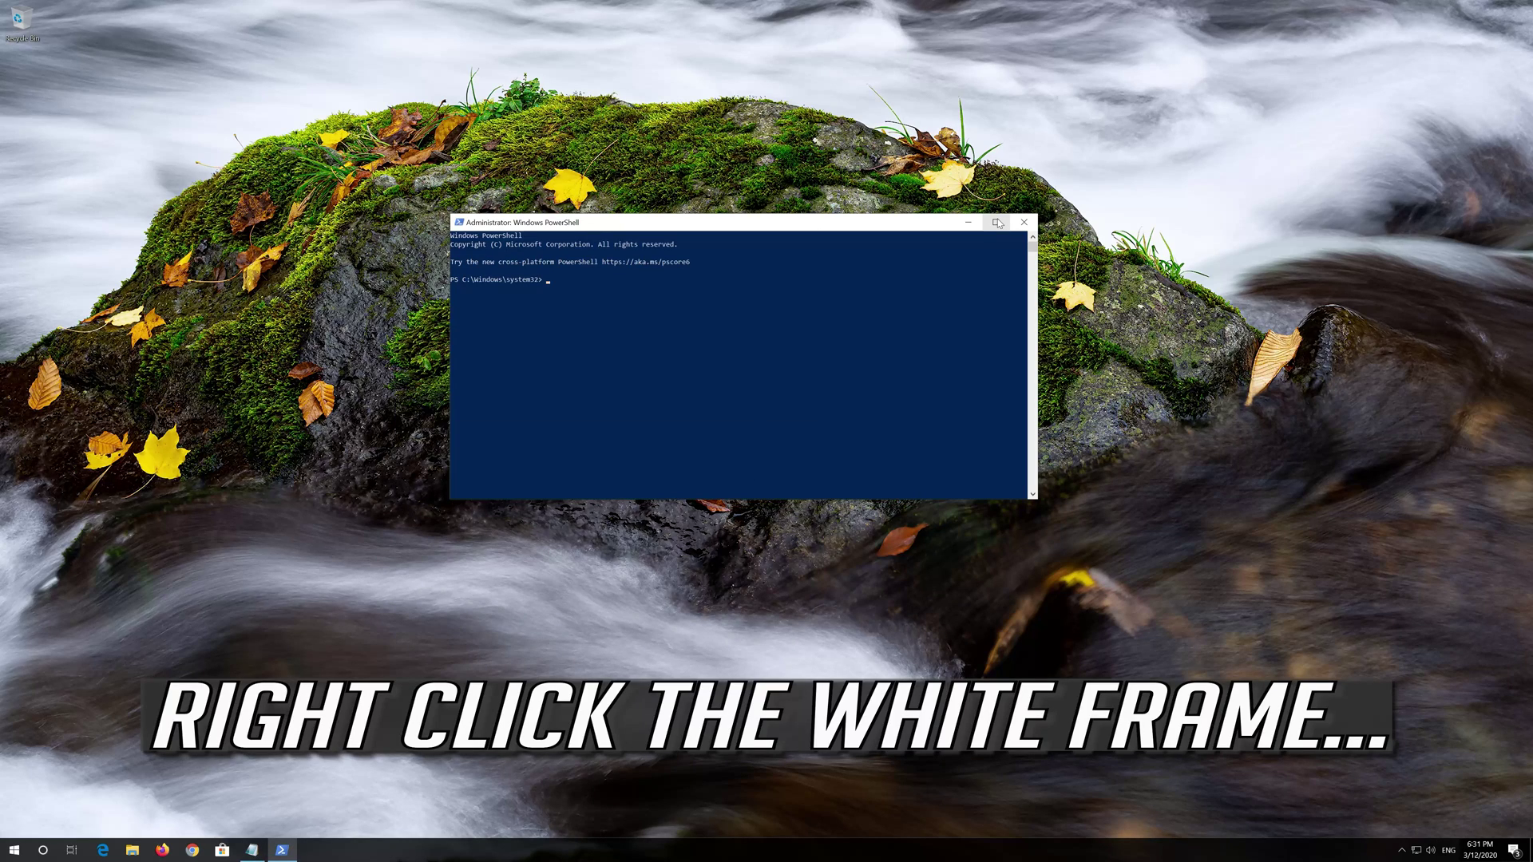
Paste the re-registration script into the admin PowerShell via the title-bar Edit menu and run it.
right_click(715, 220)
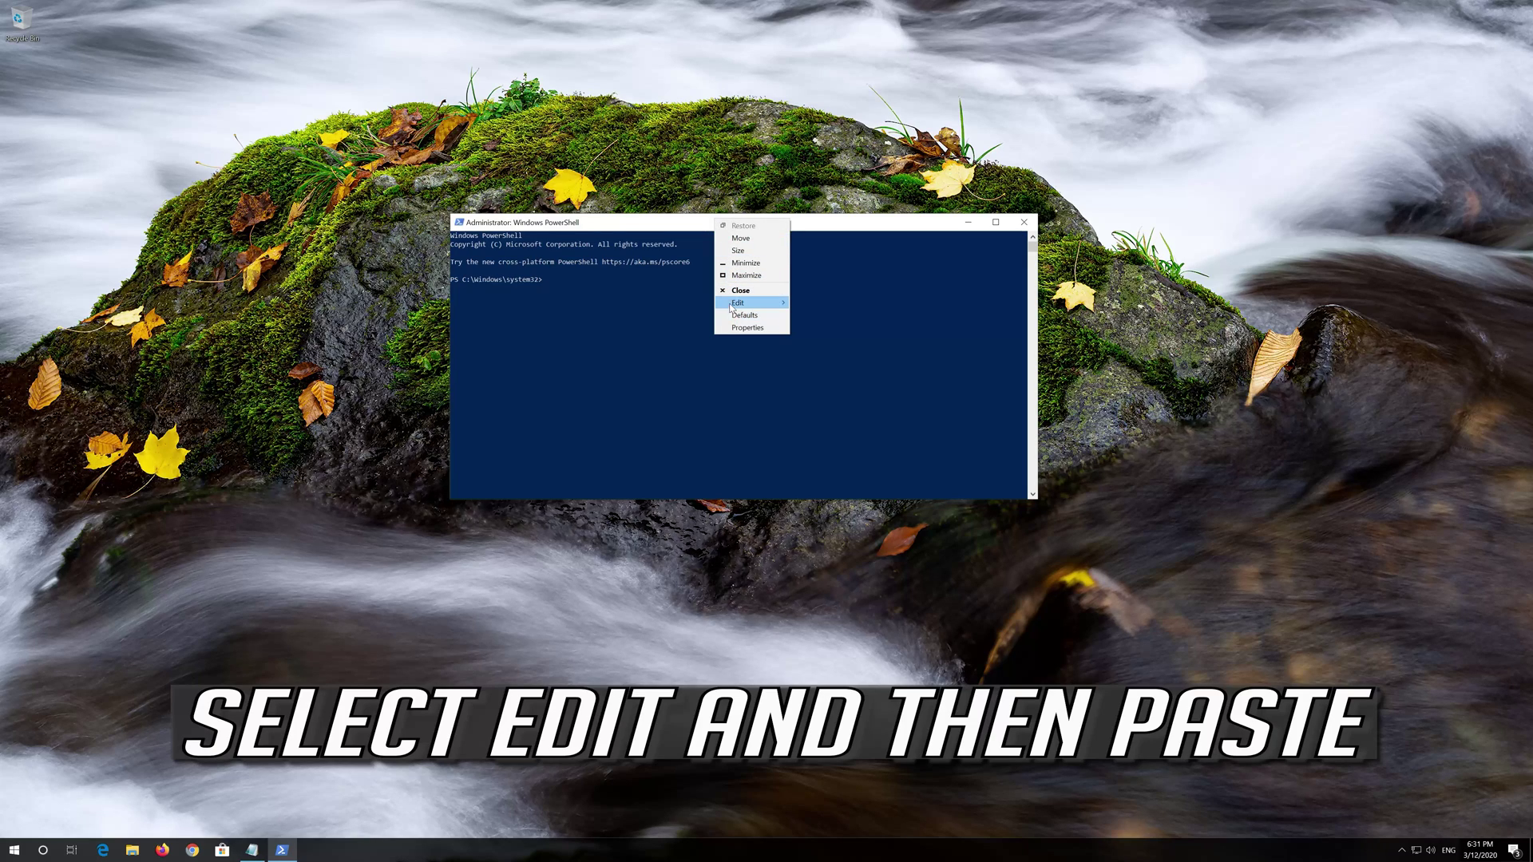
mouse_move(738, 305)
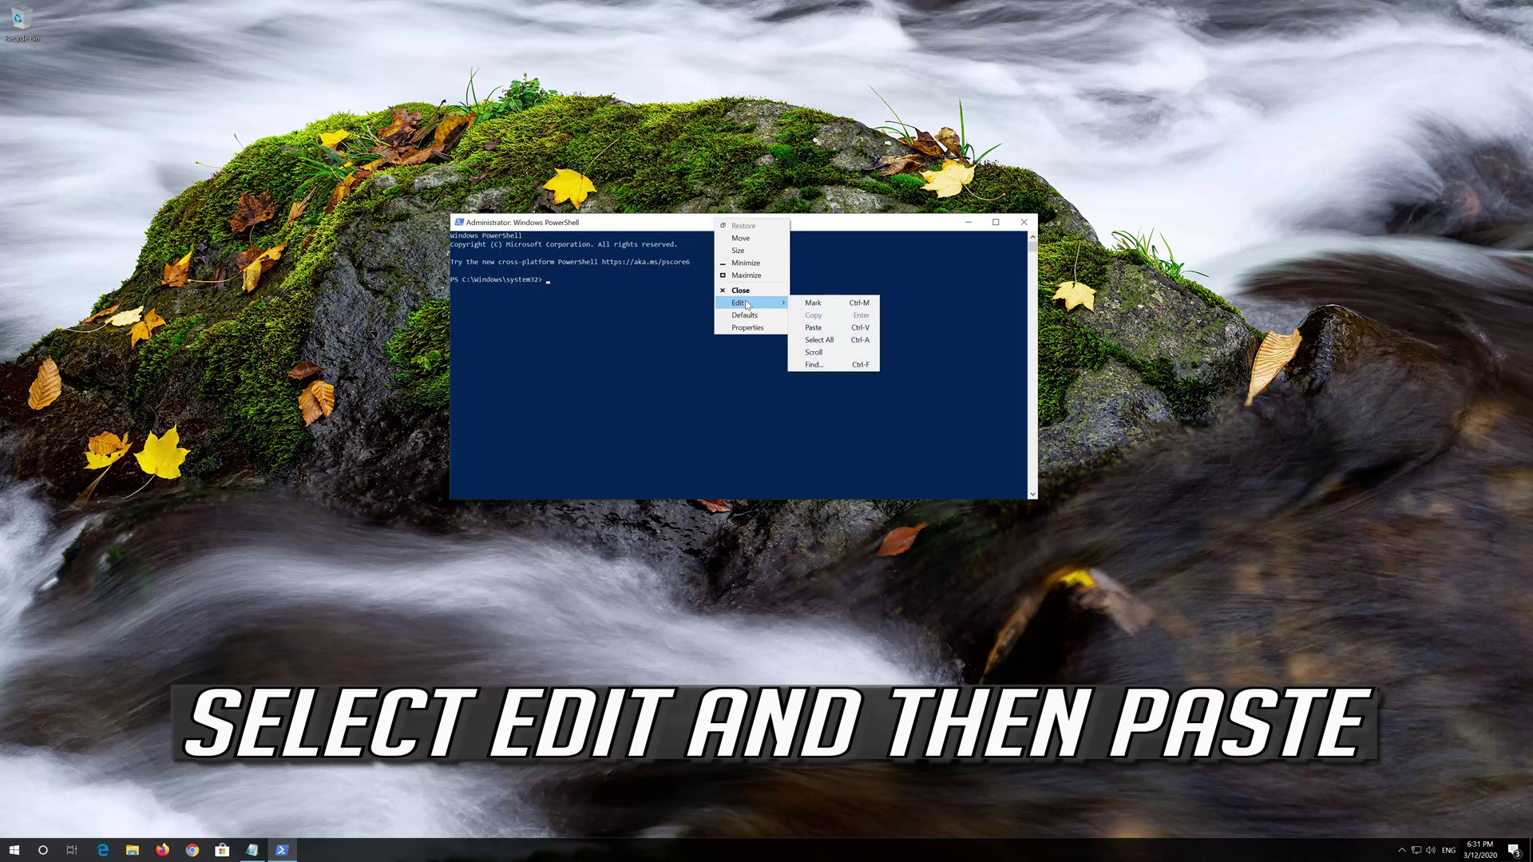
click(834, 331)
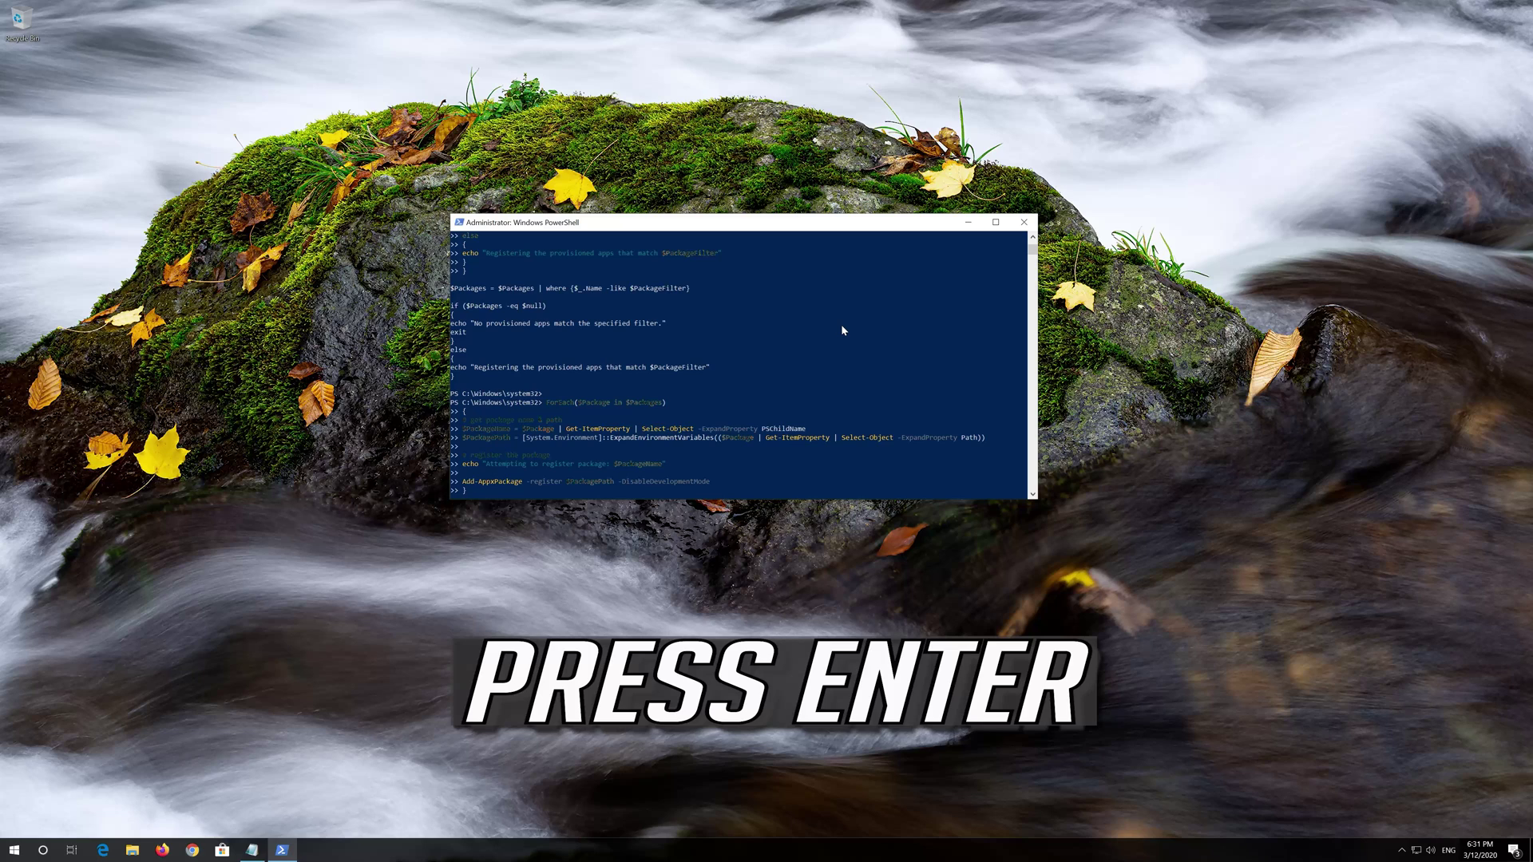
key(Return)
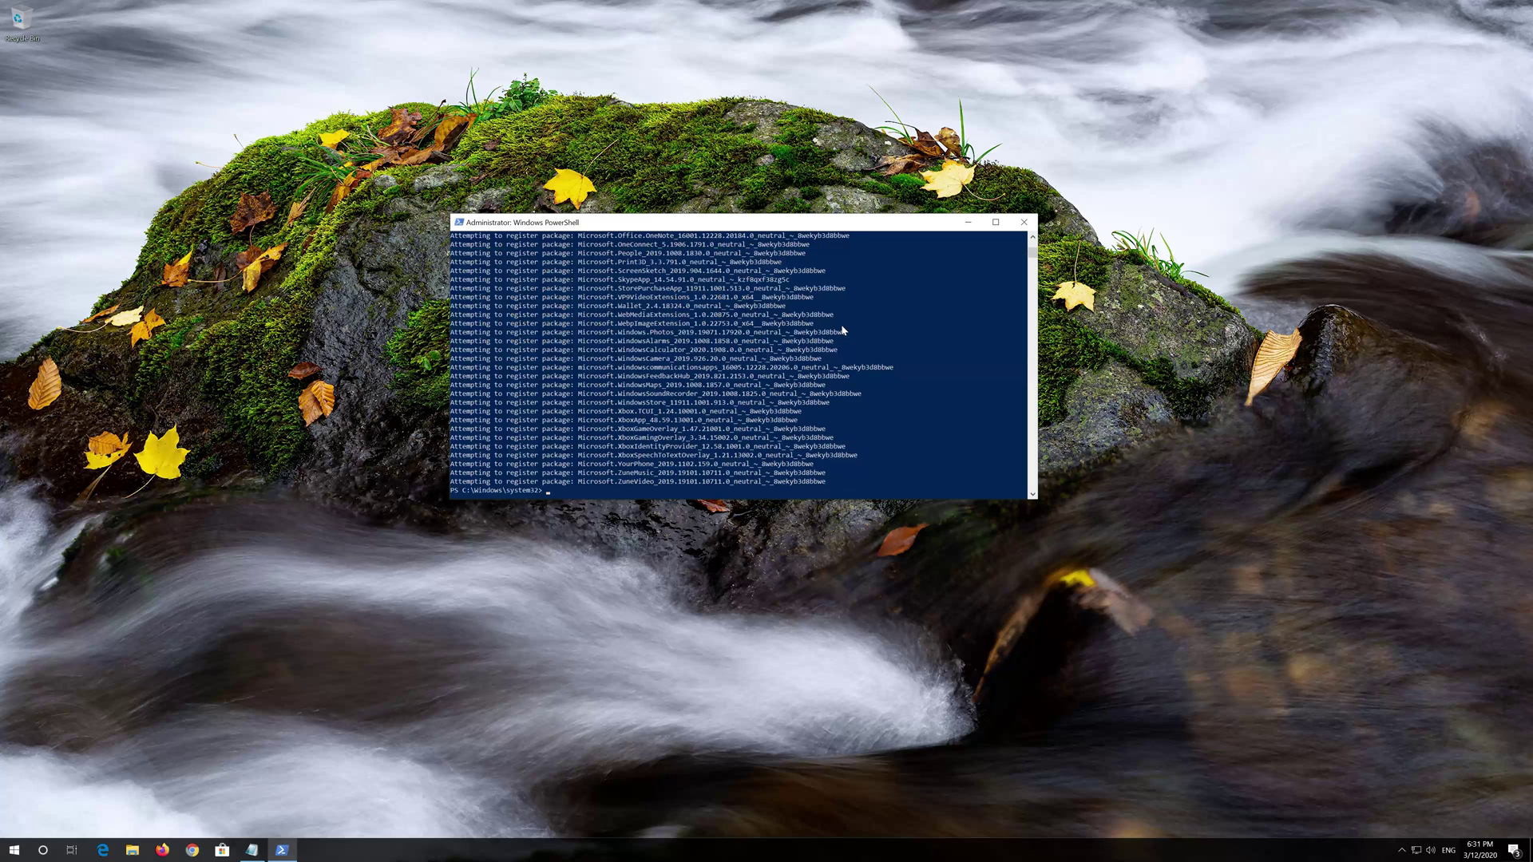
Exit PowerShell, restart the PC, then open Microsoft Store to verify it works.
text(e)
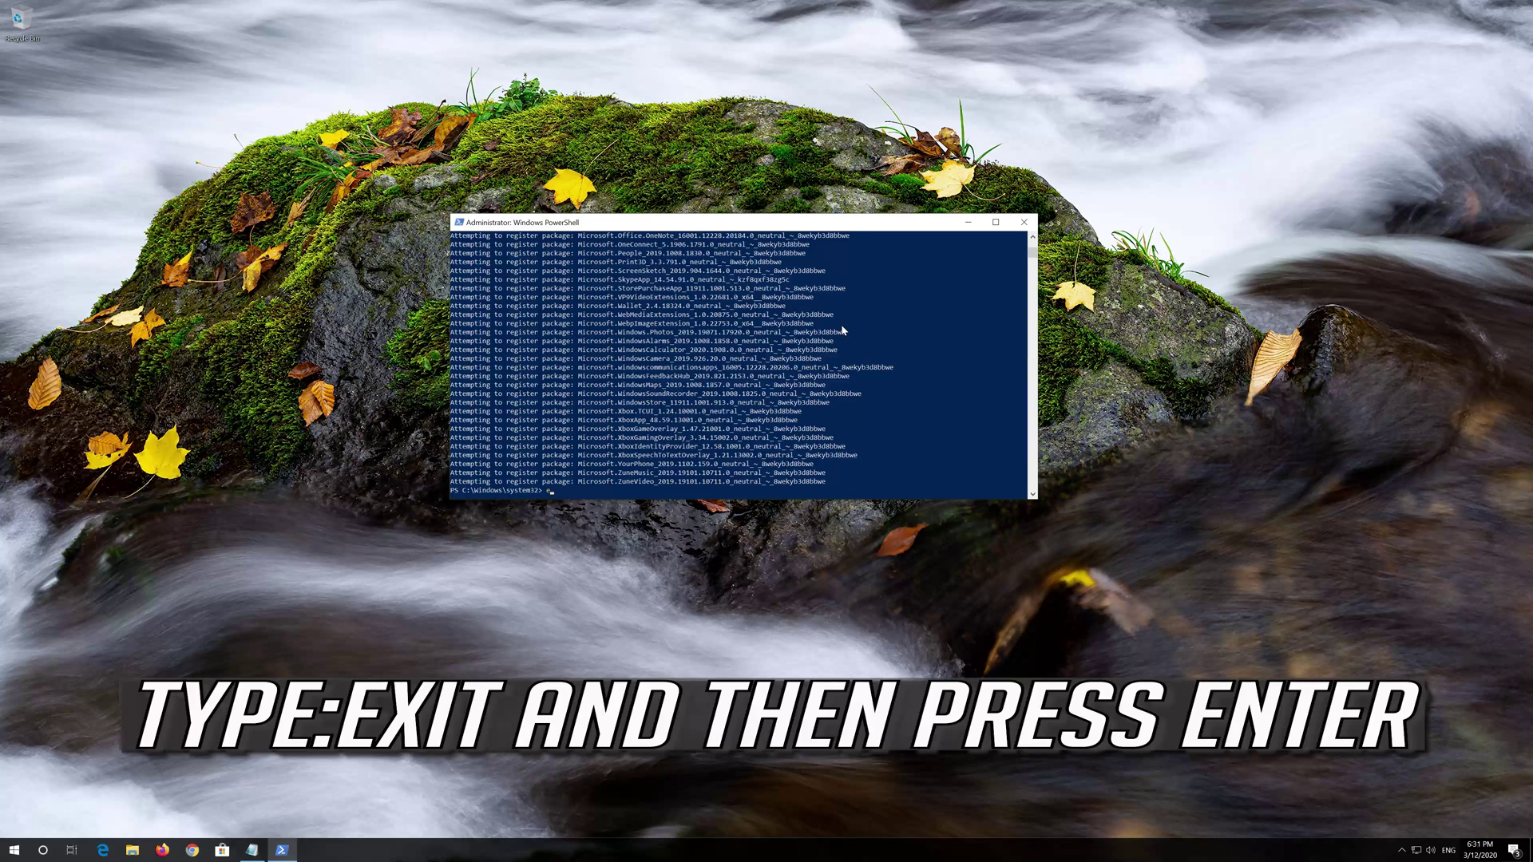
text(xit)
key(Return)
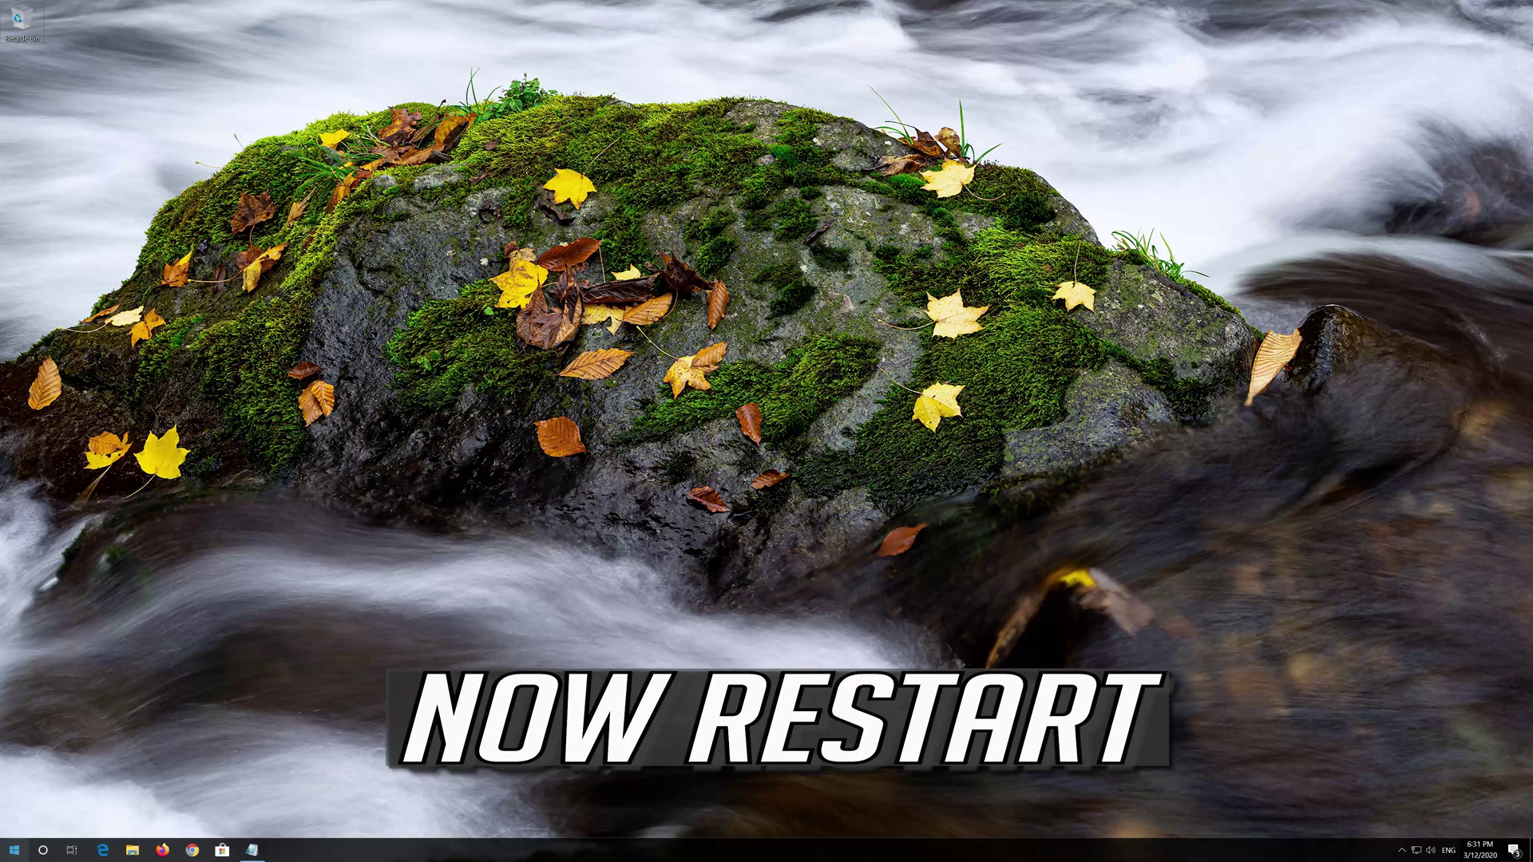
click(13, 850)
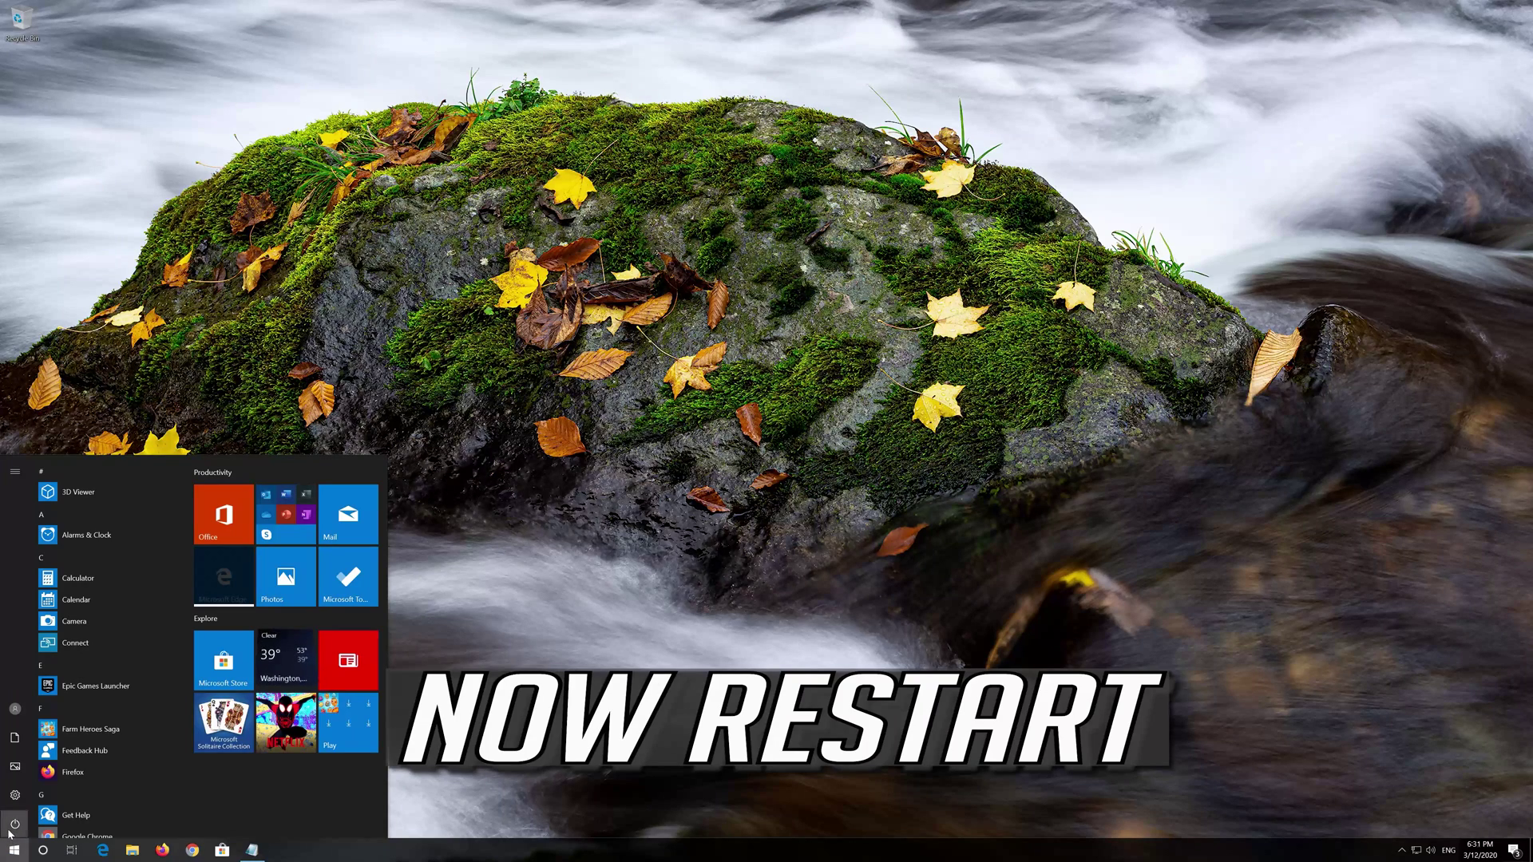
mouse_move(10, 835)
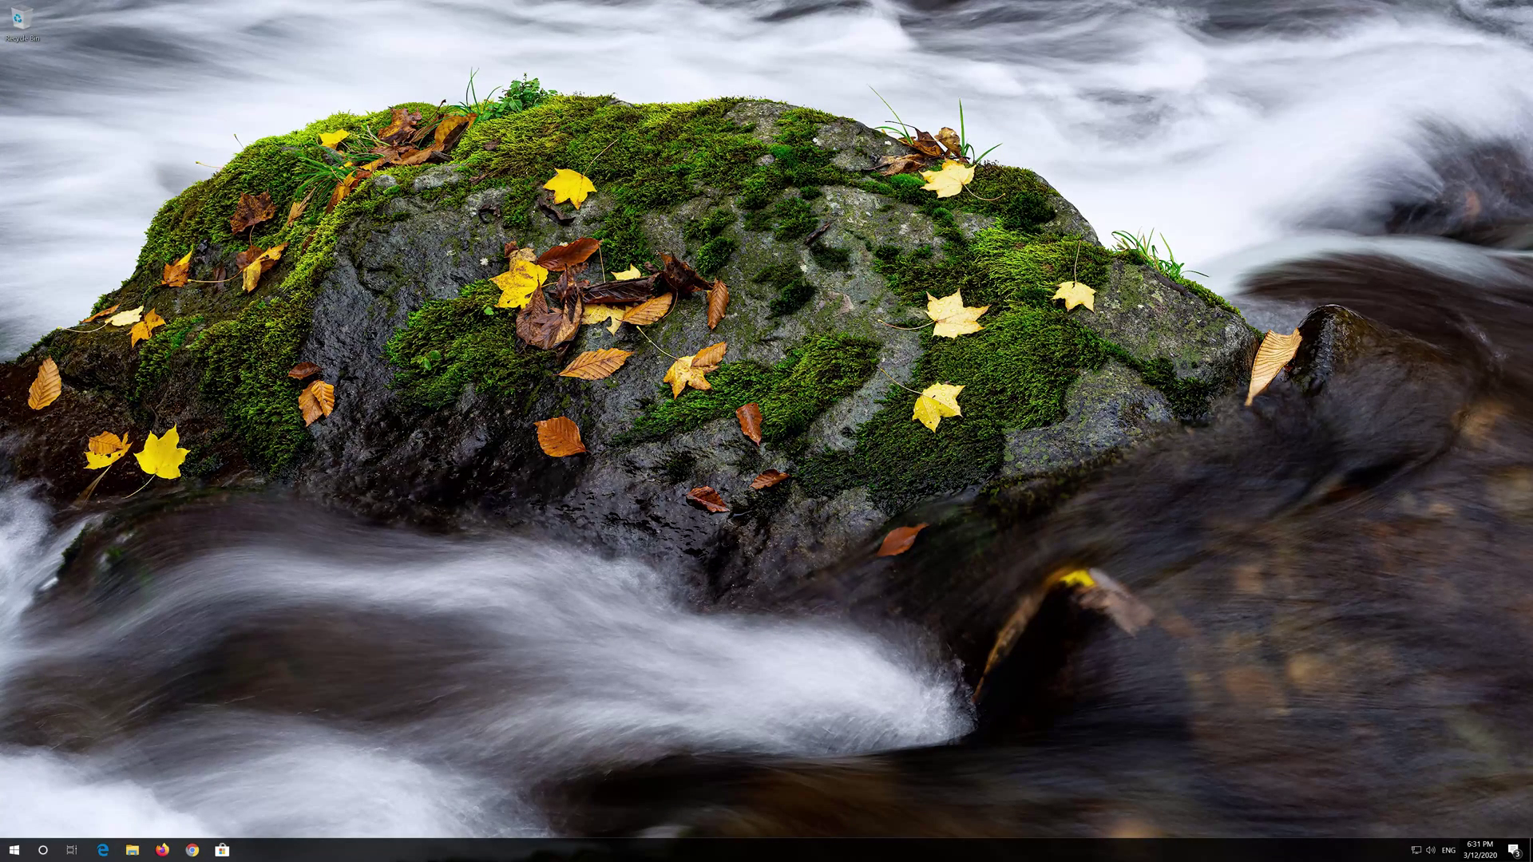
click(222, 850)
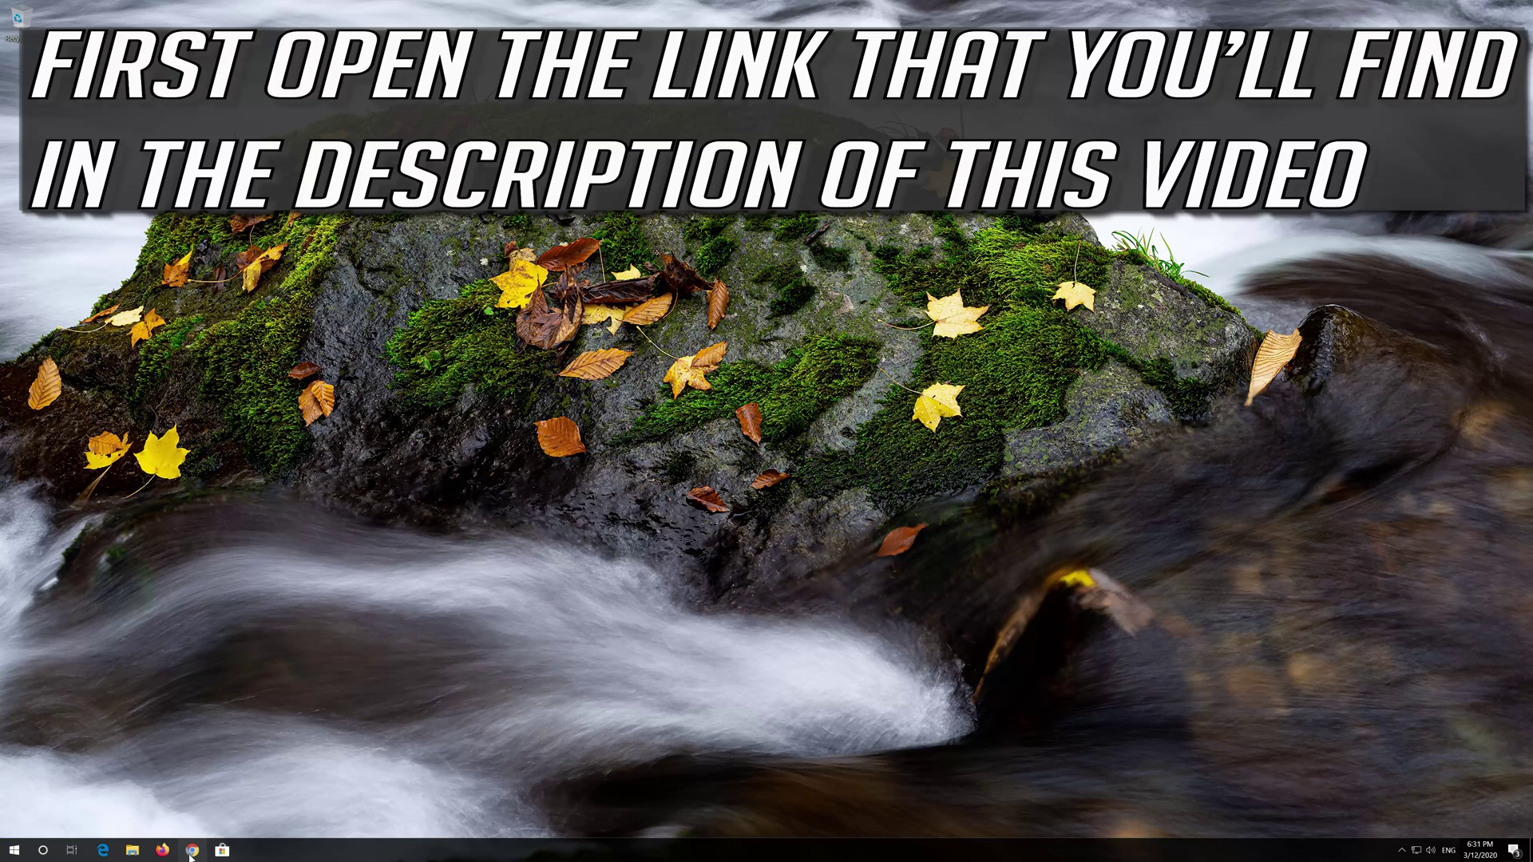
In Chrome, open the Download Windows 10 page, download the Media Creation Tool, and close Chrome.
click(191, 850)
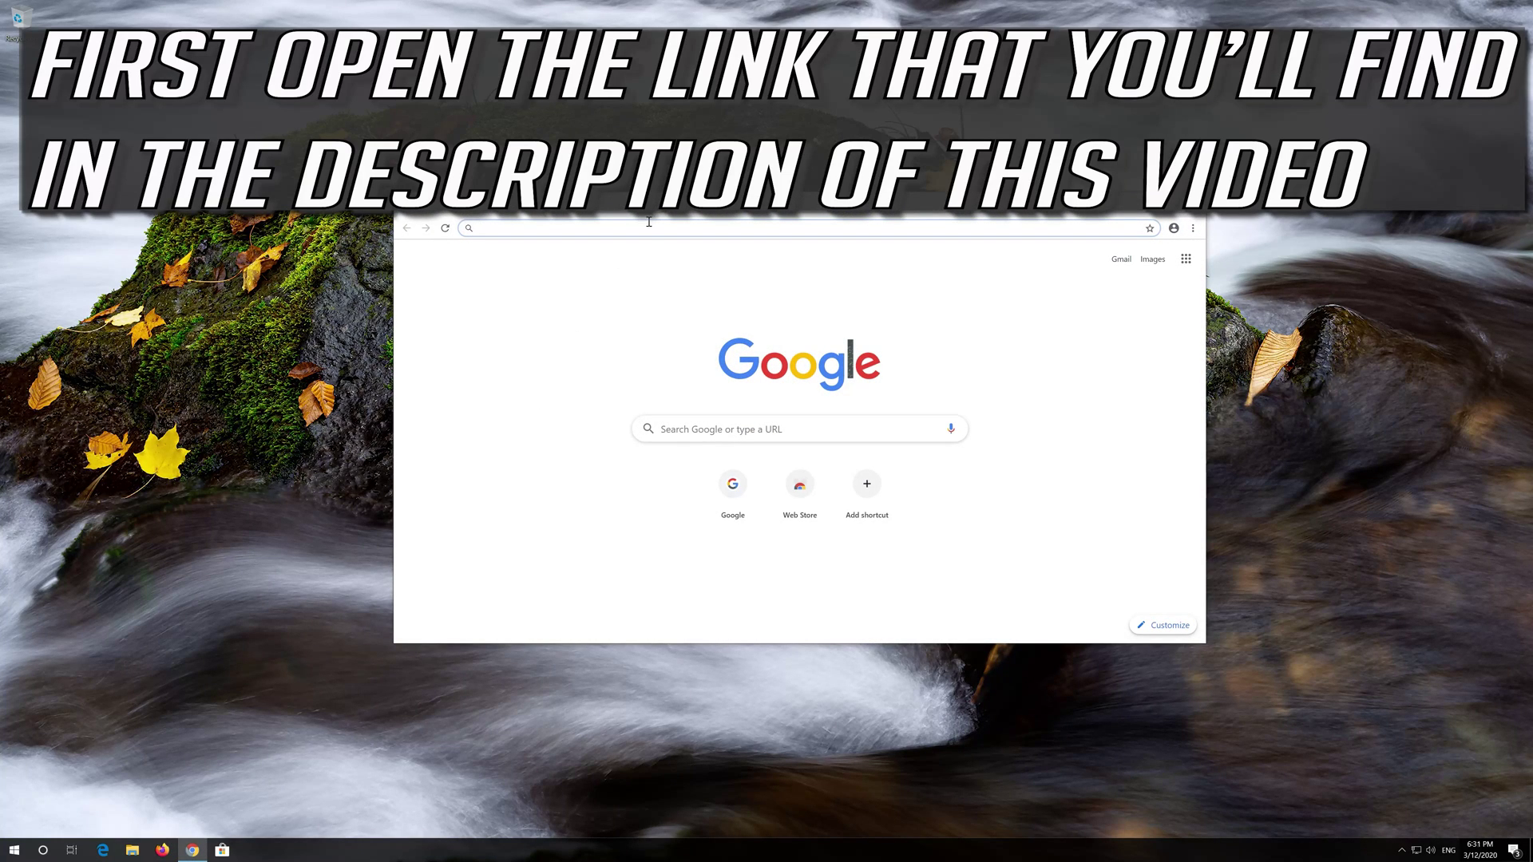
text(https://www.microsoft.com/en-us/software-download/windows10)
key(Return)
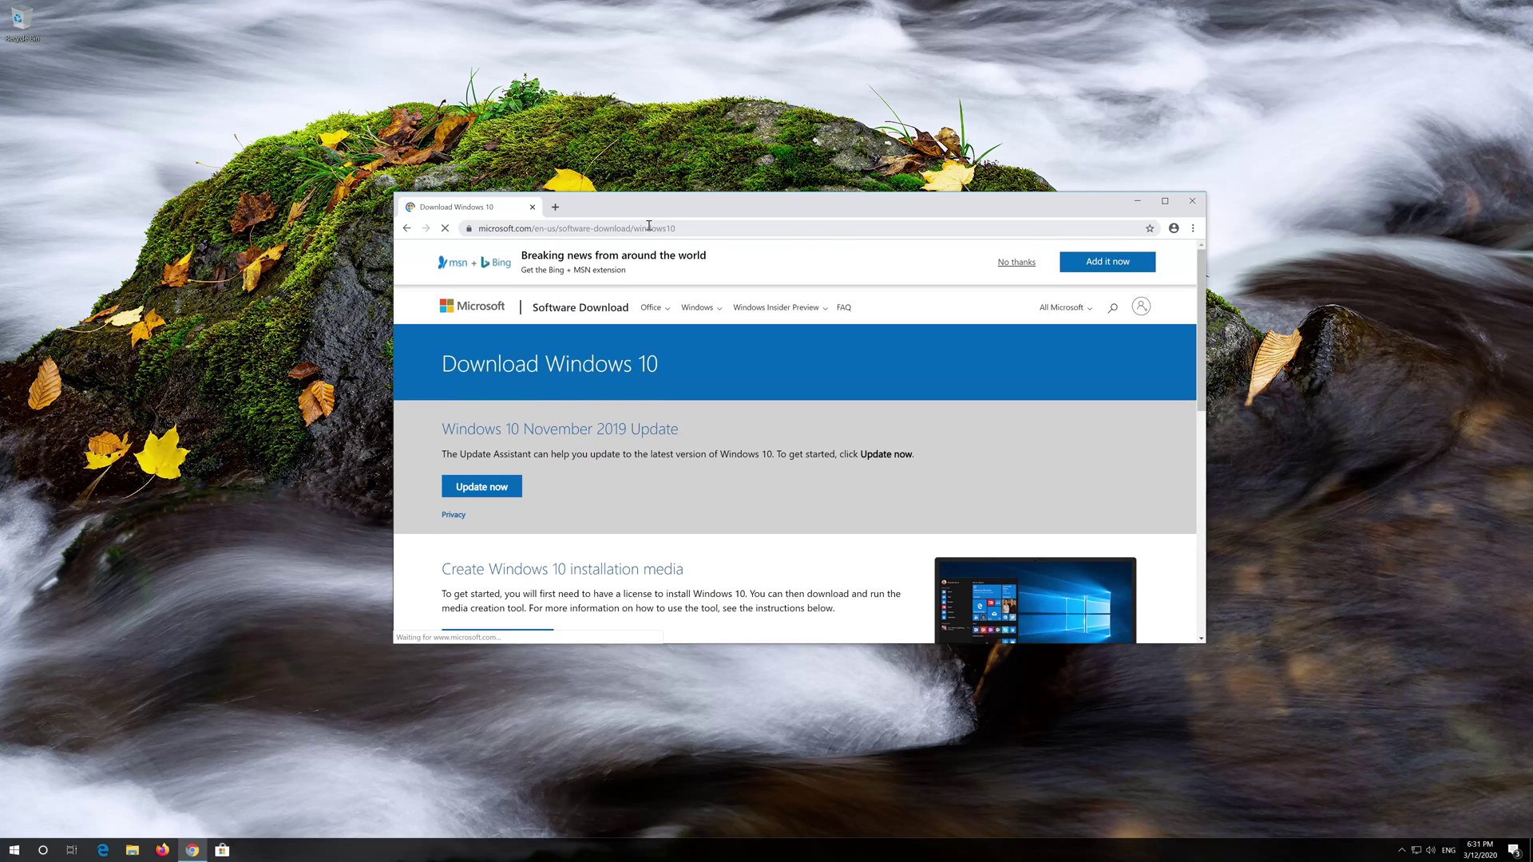
scroll(742, 471, down, 1)
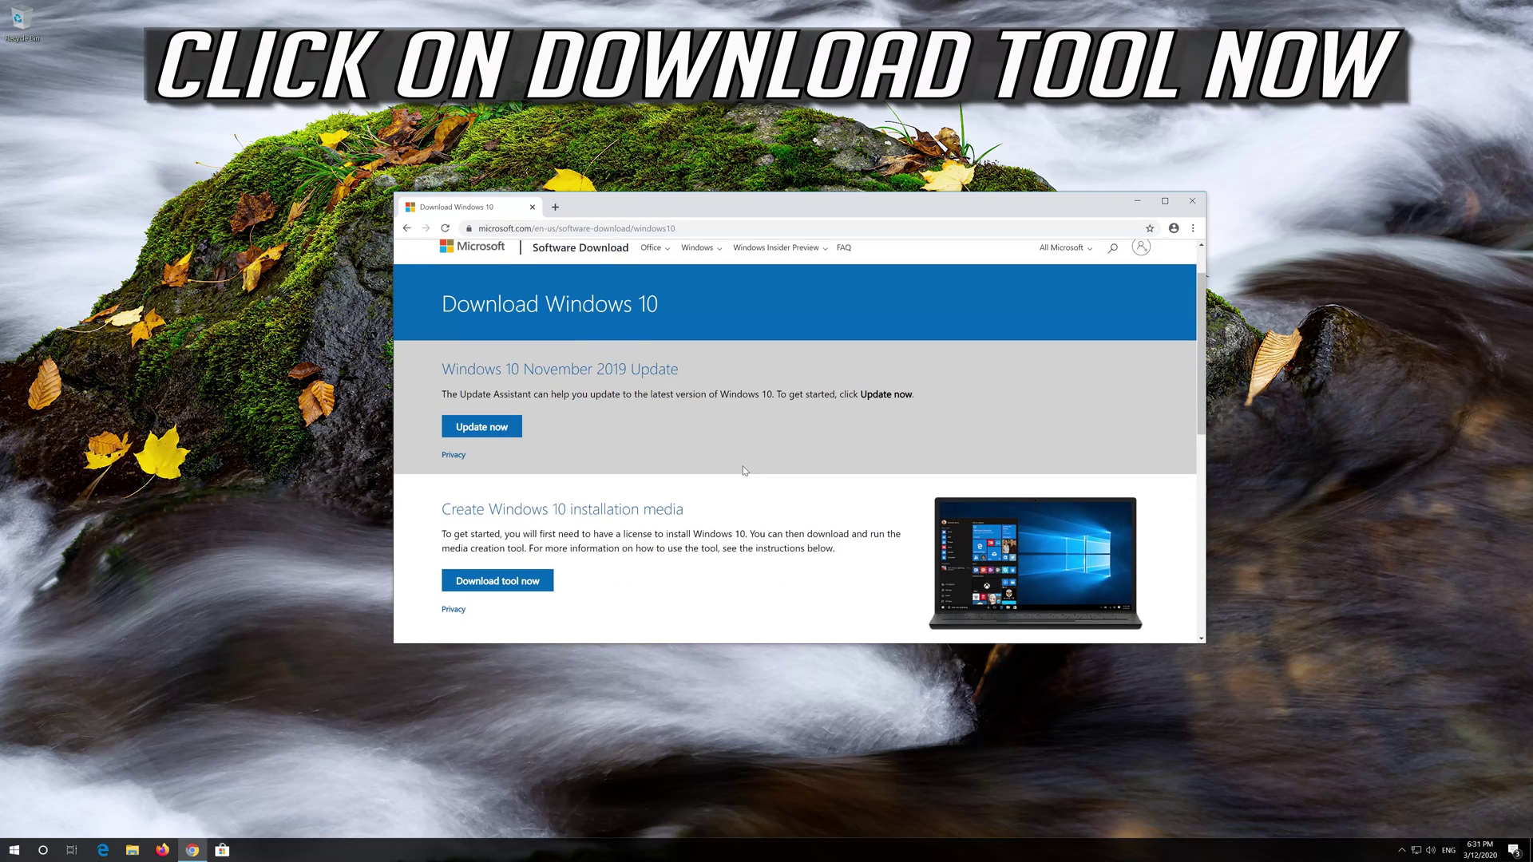
click(526, 582)
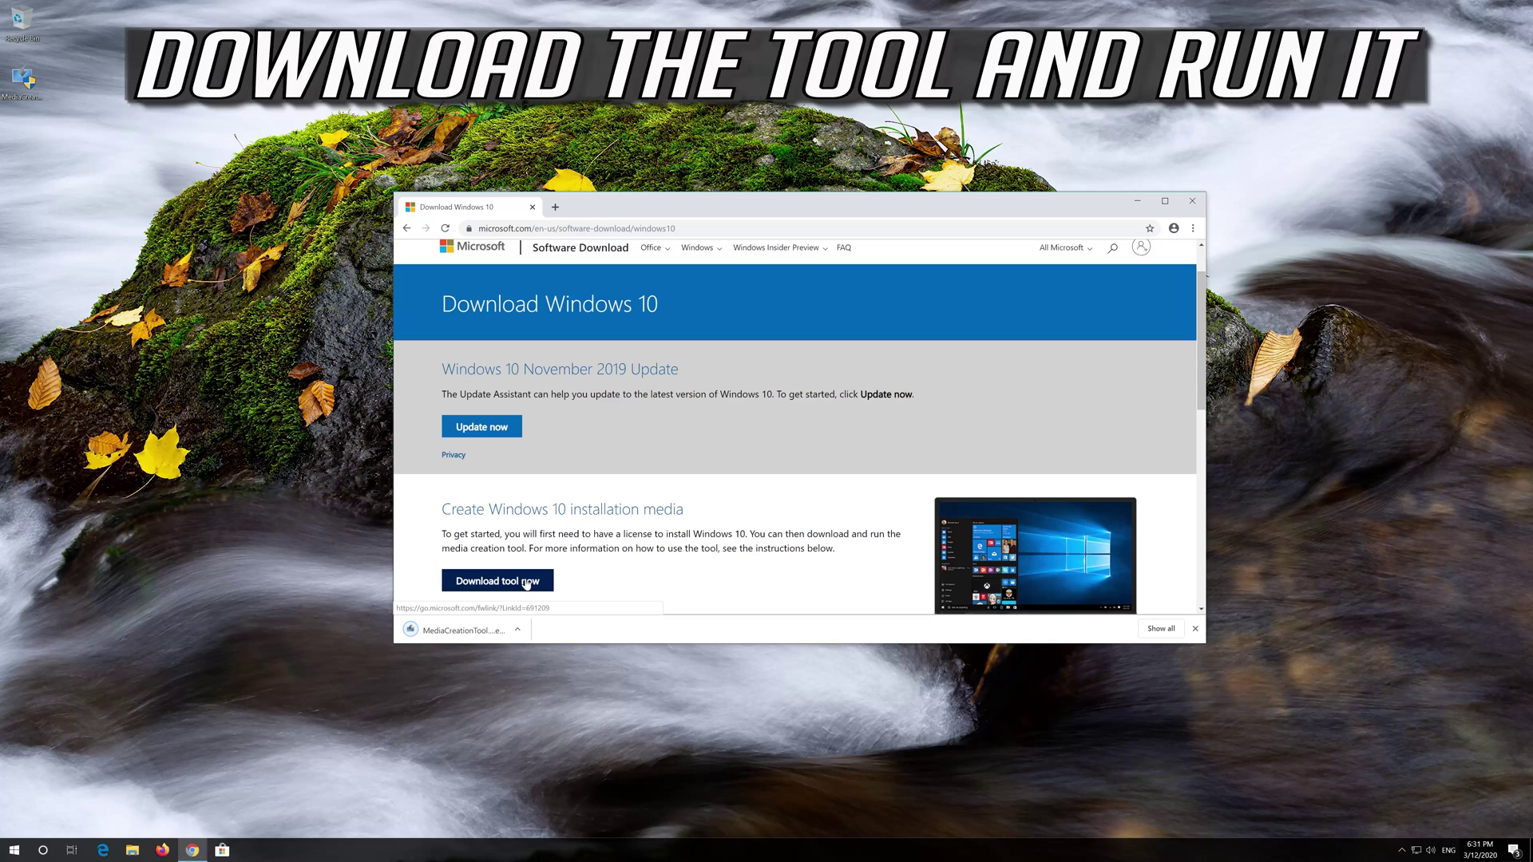
click(1192, 202)
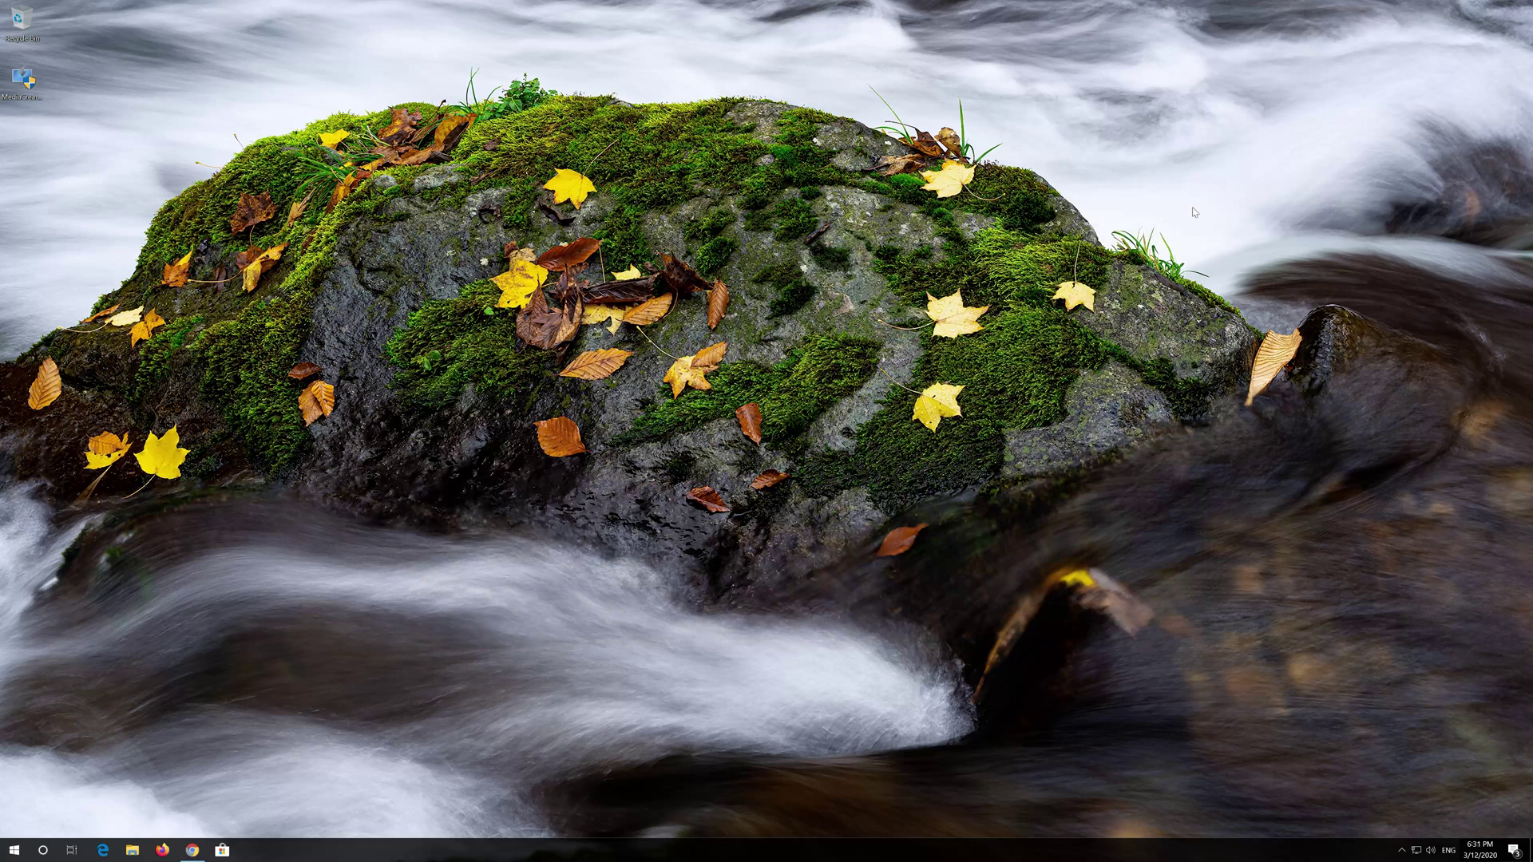
Run the Media Creation Tool, accept both licenses, and start the Windows 10 Pro upgrade keeping files and apps.
double_click(23, 92)
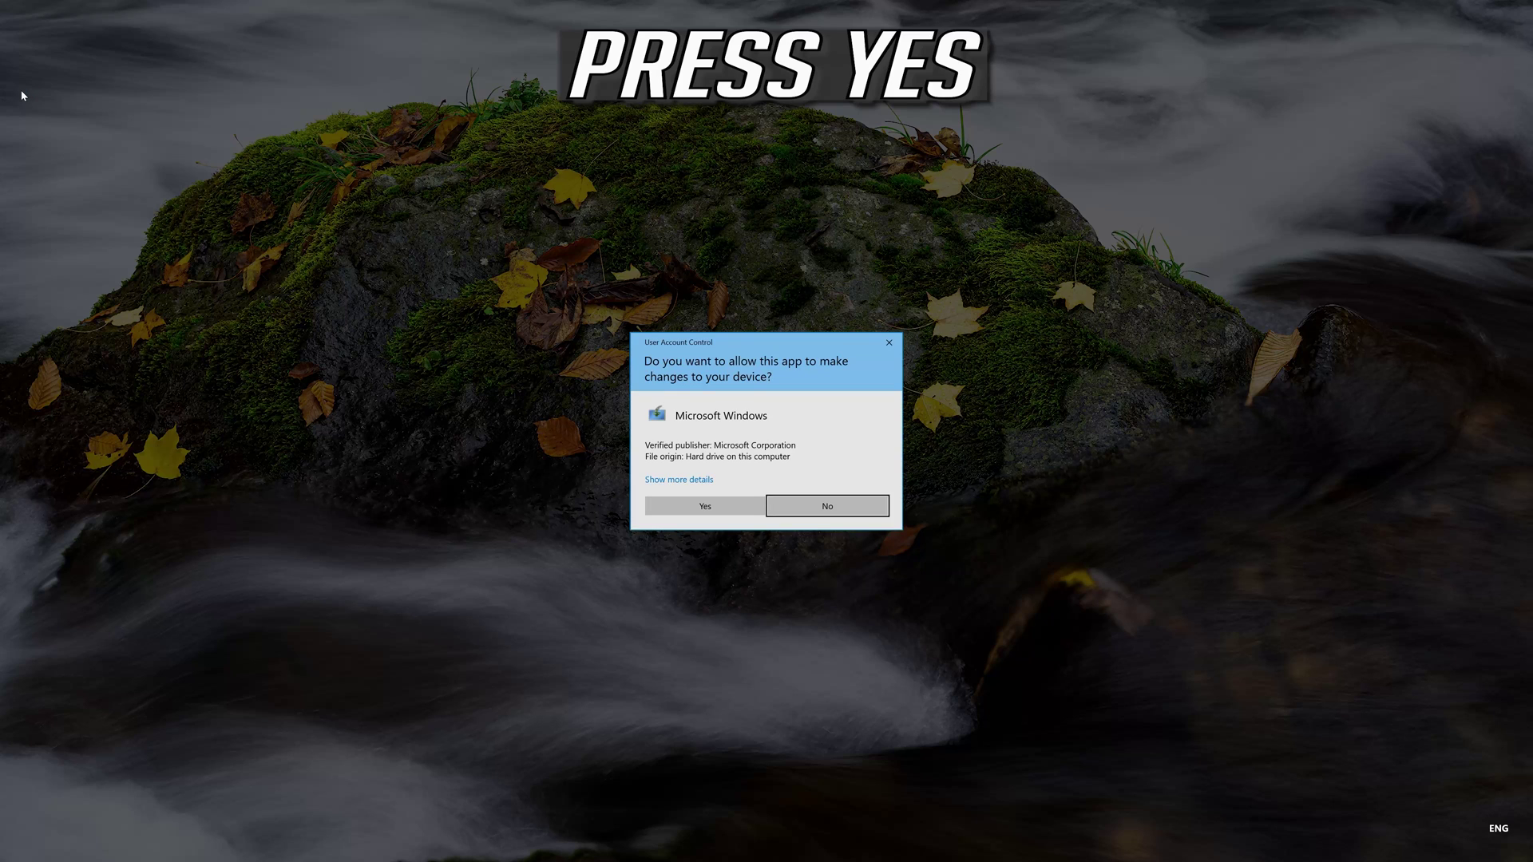
click(700, 509)
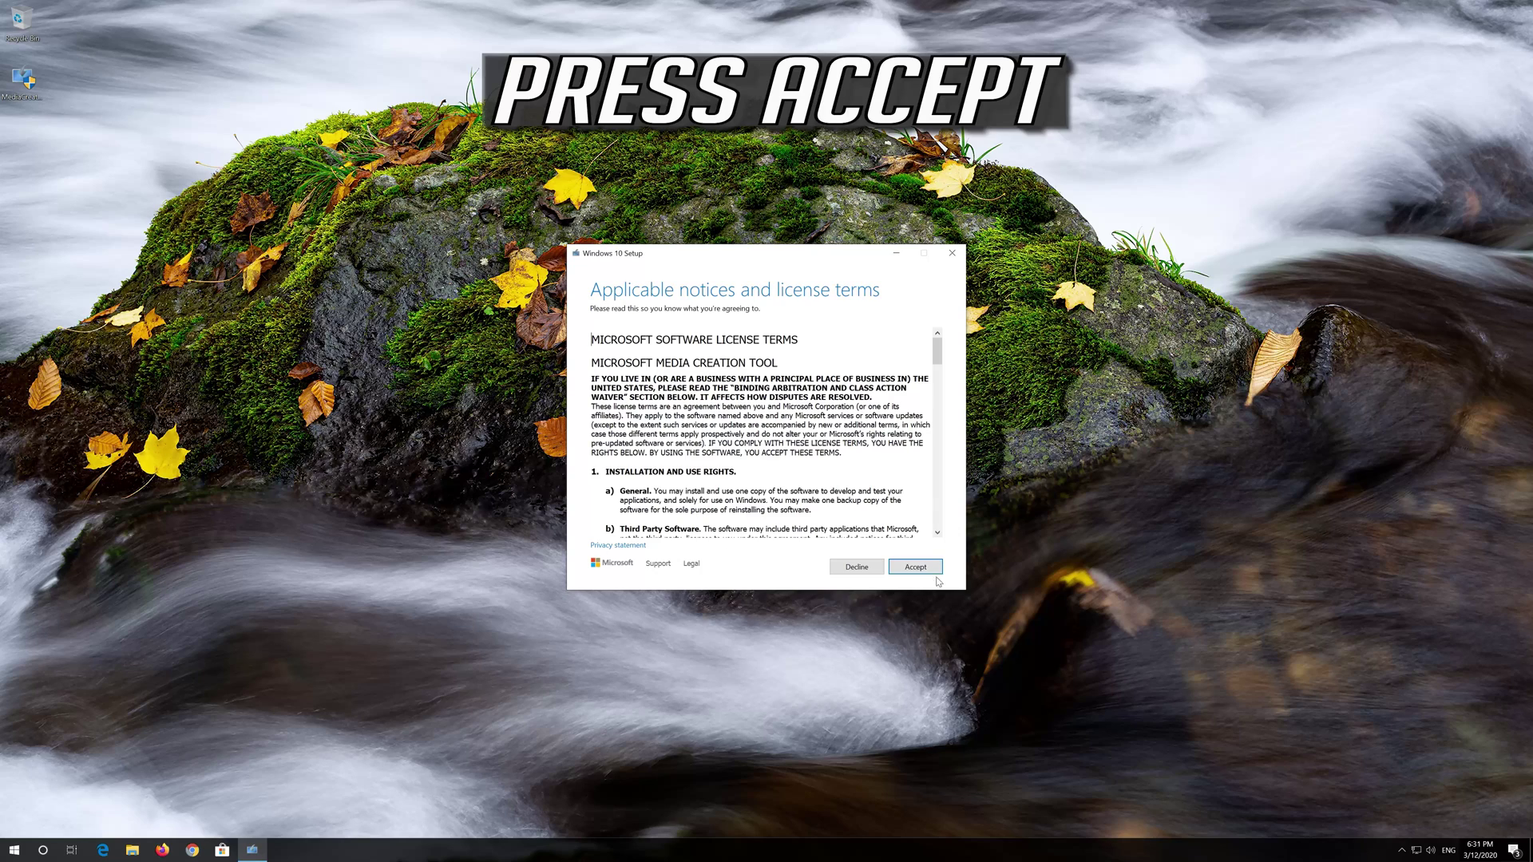
click(935, 563)
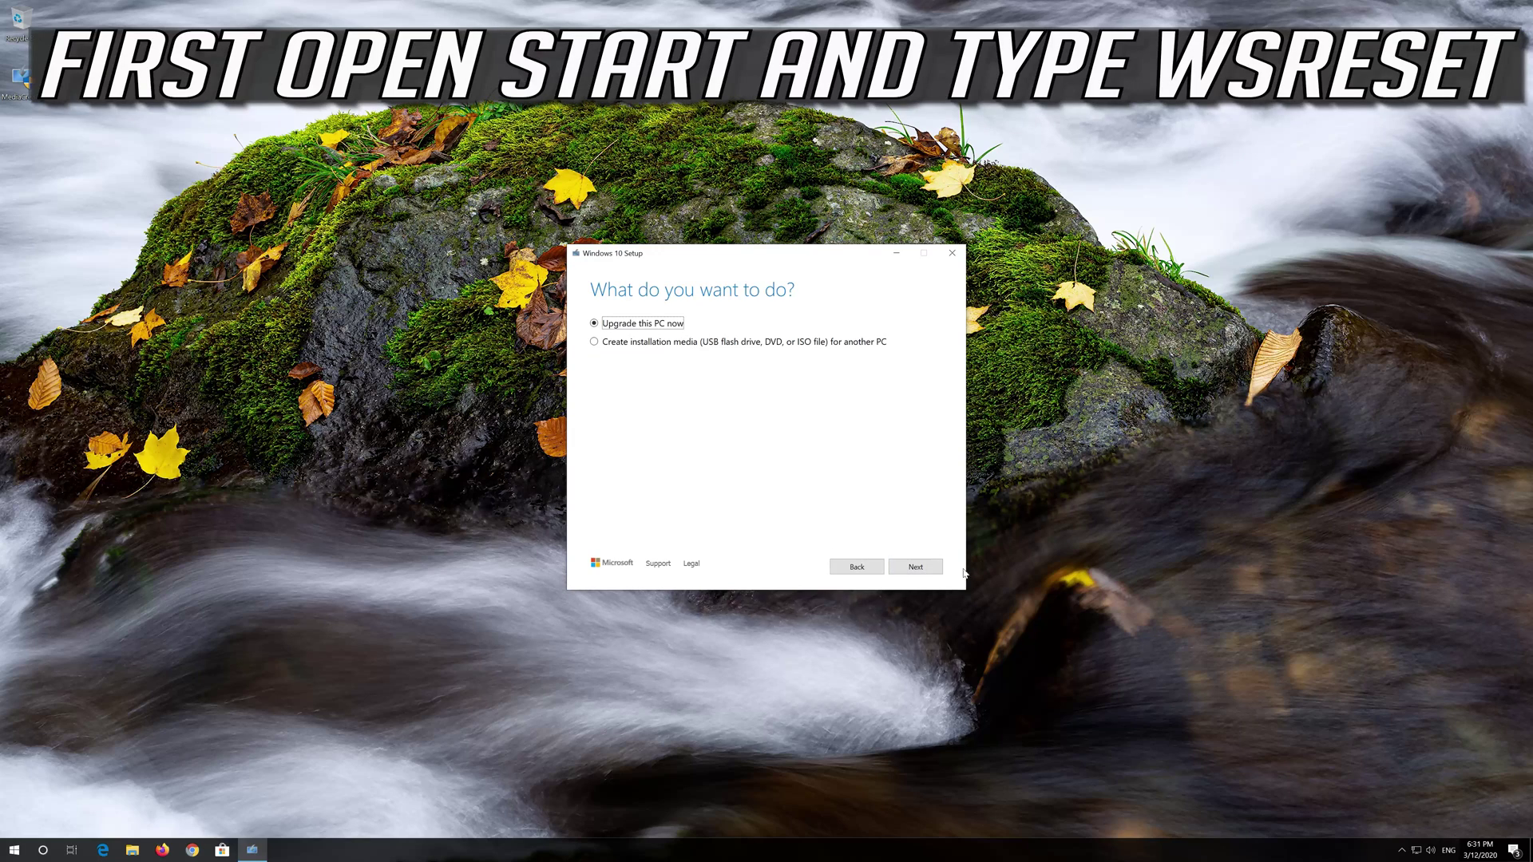
click(911, 569)
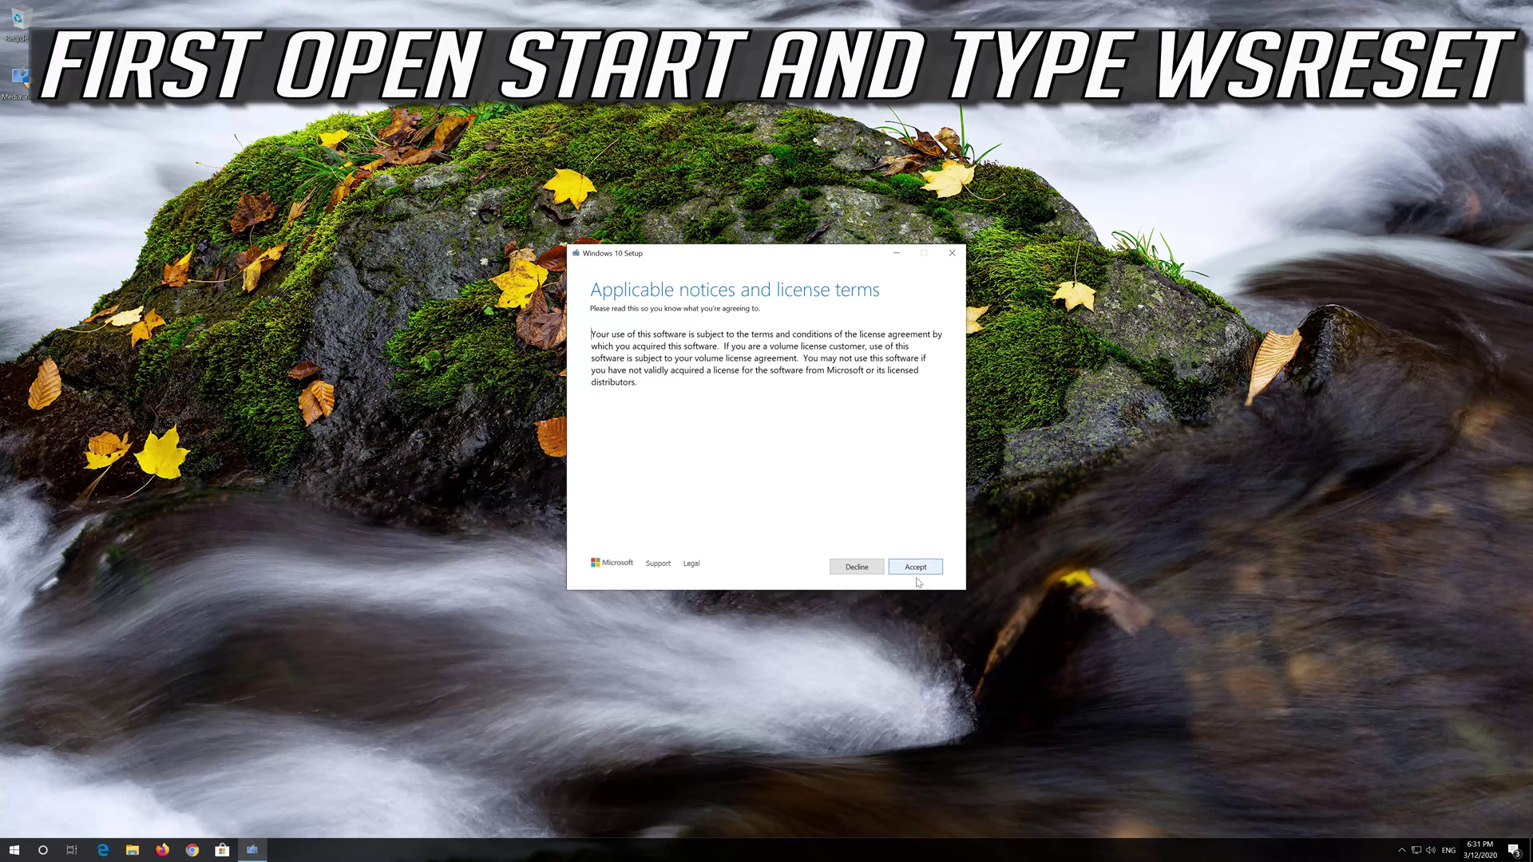
click(923, 567)
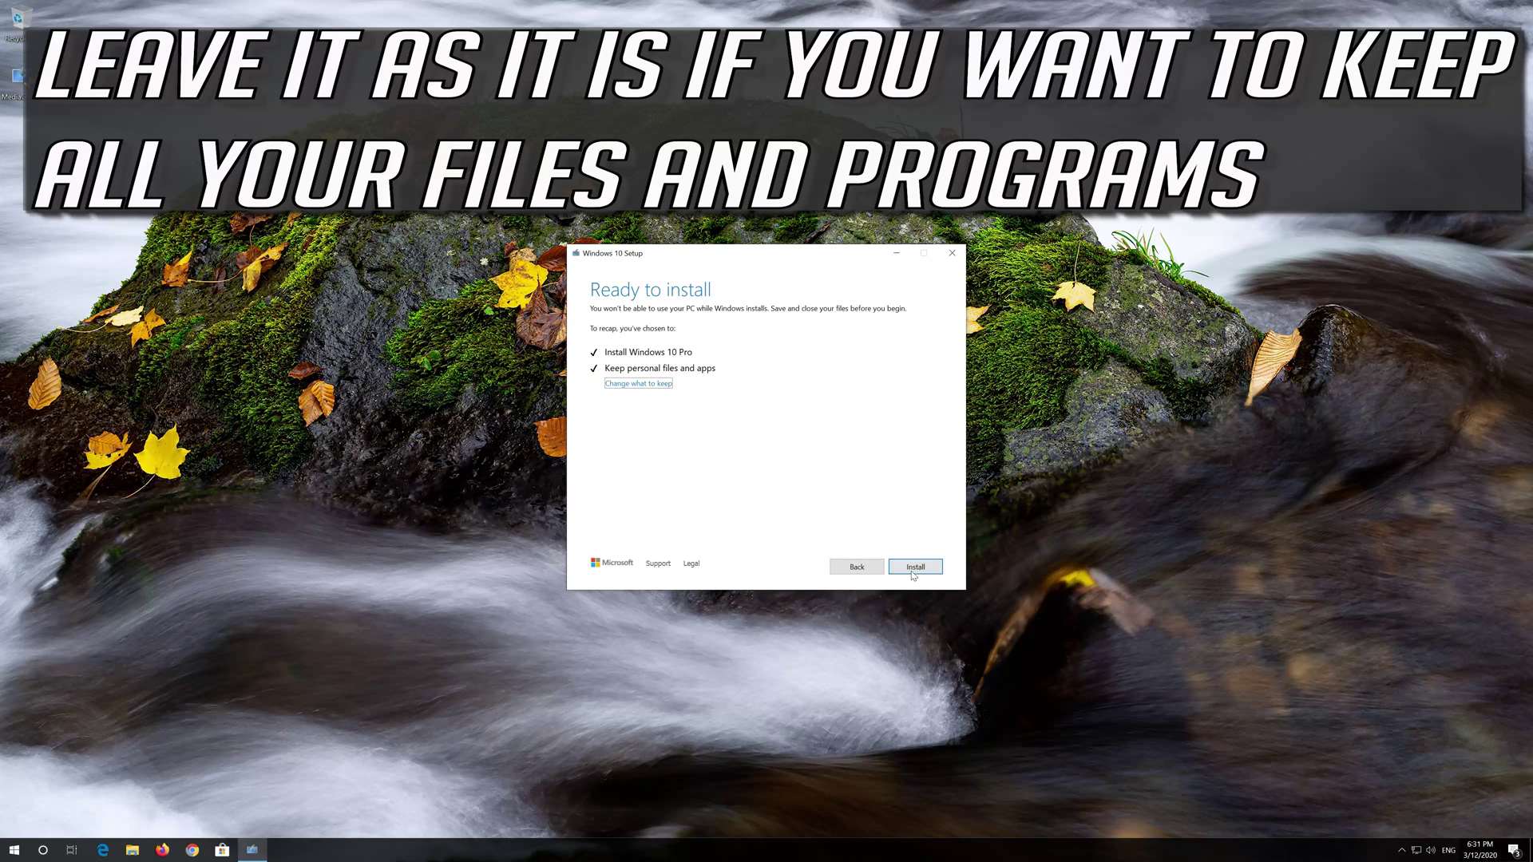
click(913, 567)
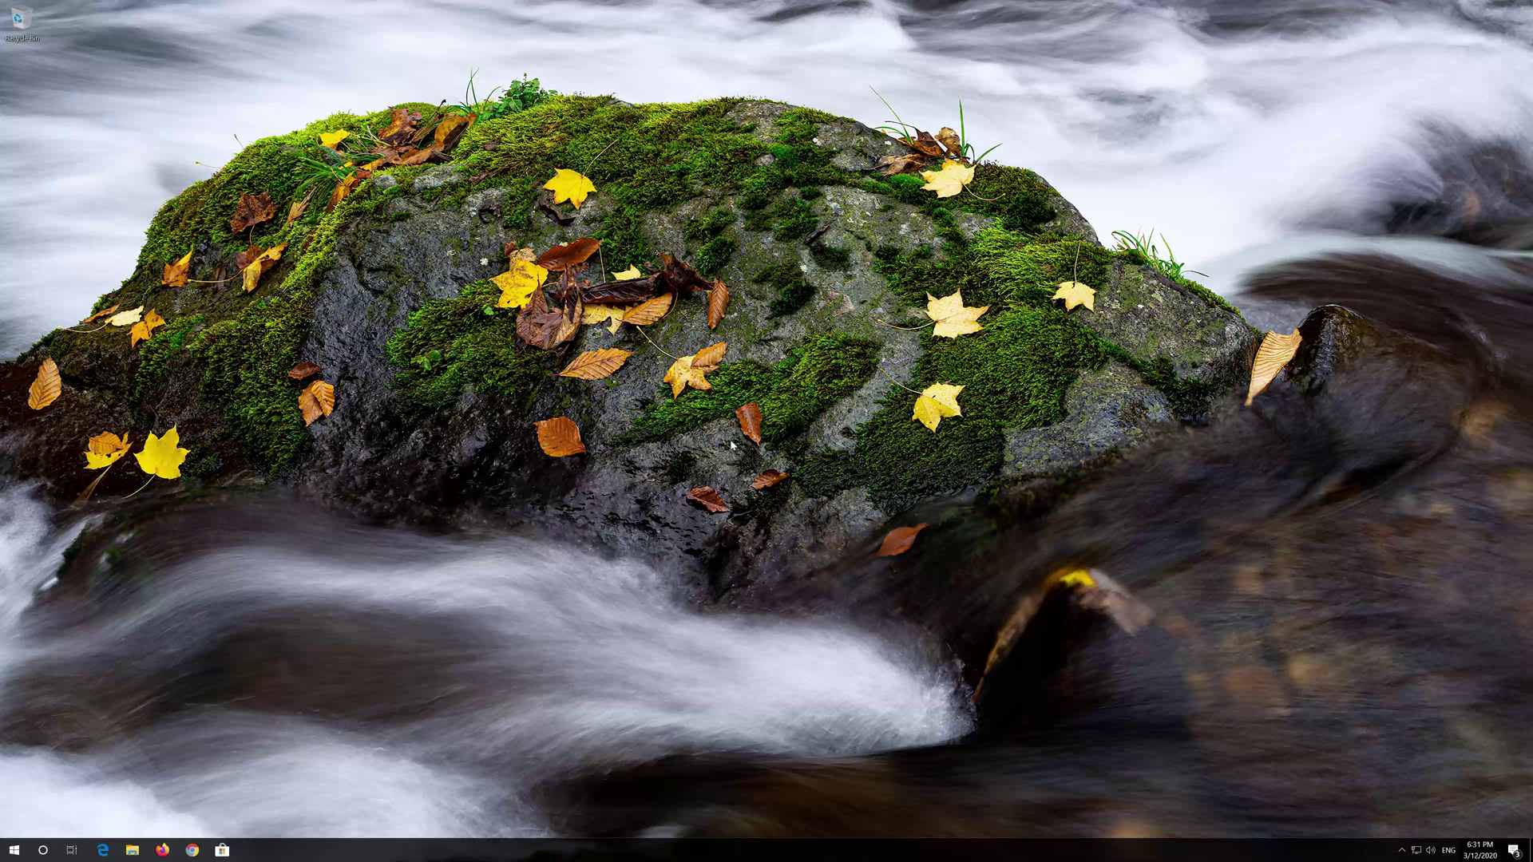
key(super)
Search for 'recovery options' and open the Recovery settings page.
text(re)
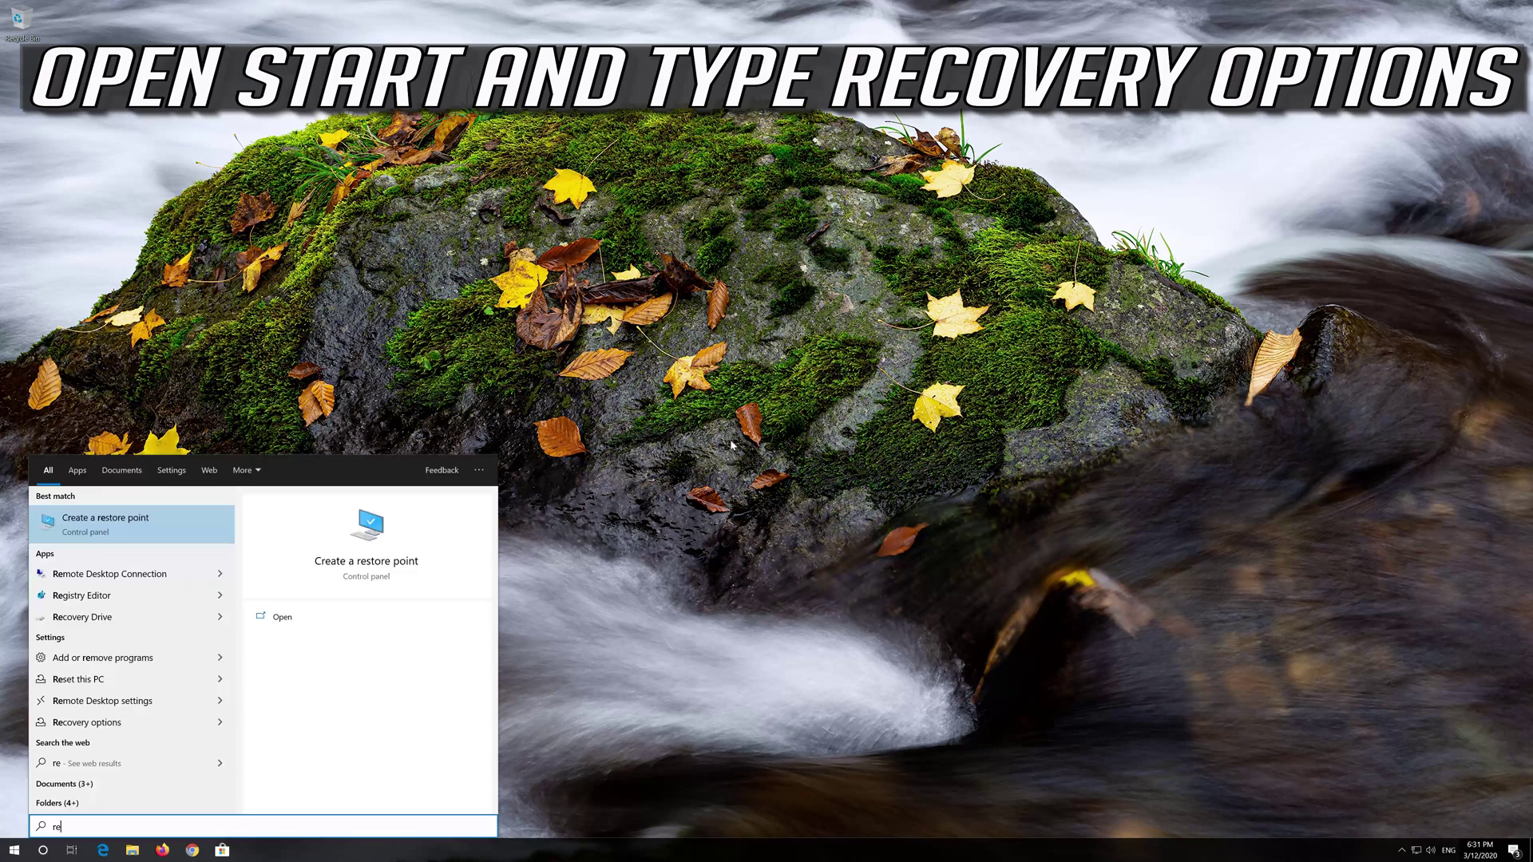
text(covery options)
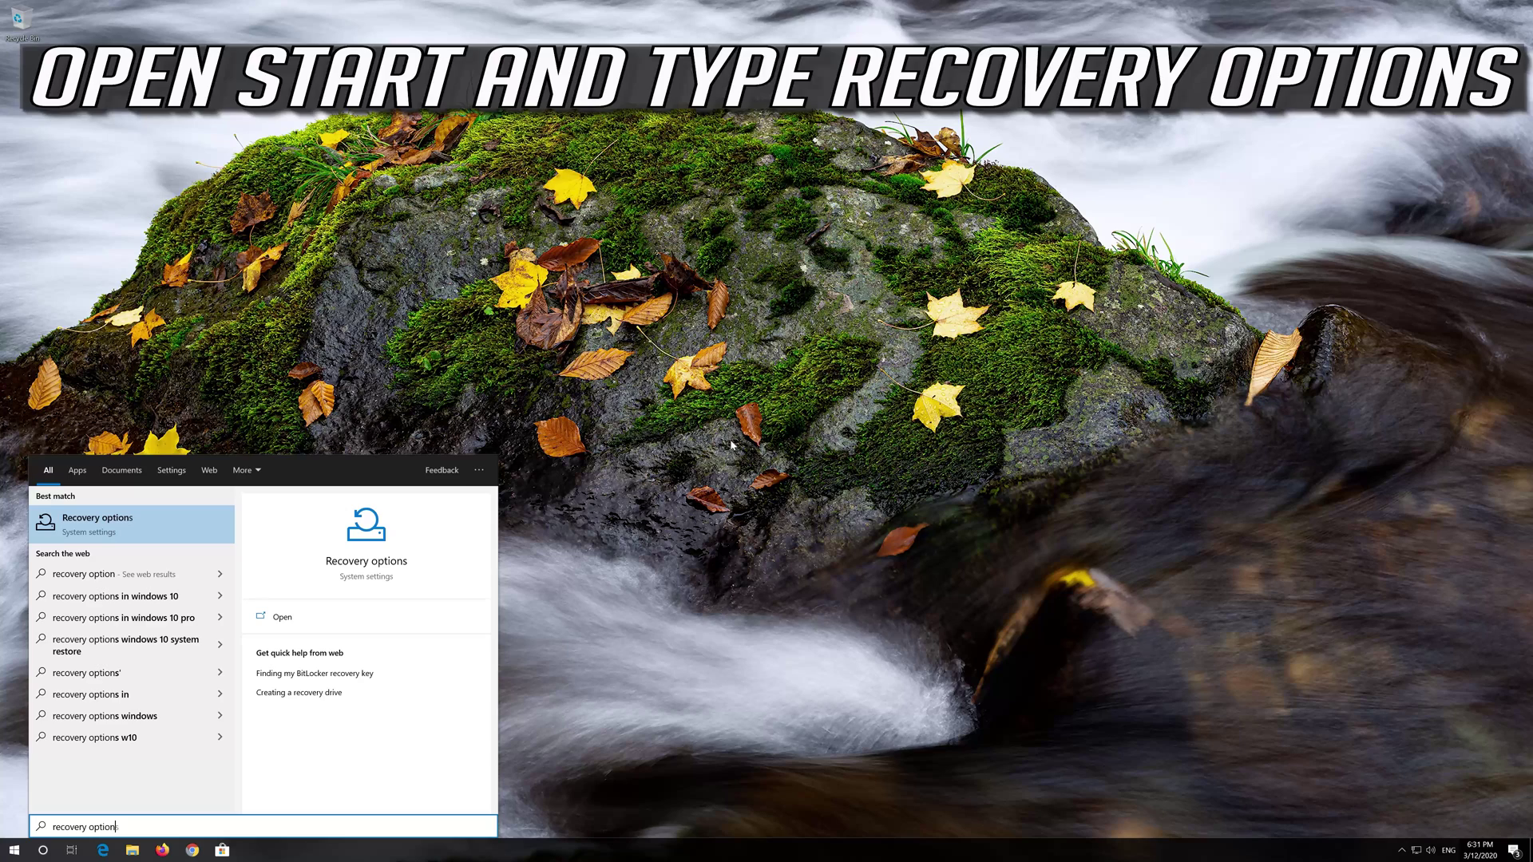
click(133, 529)
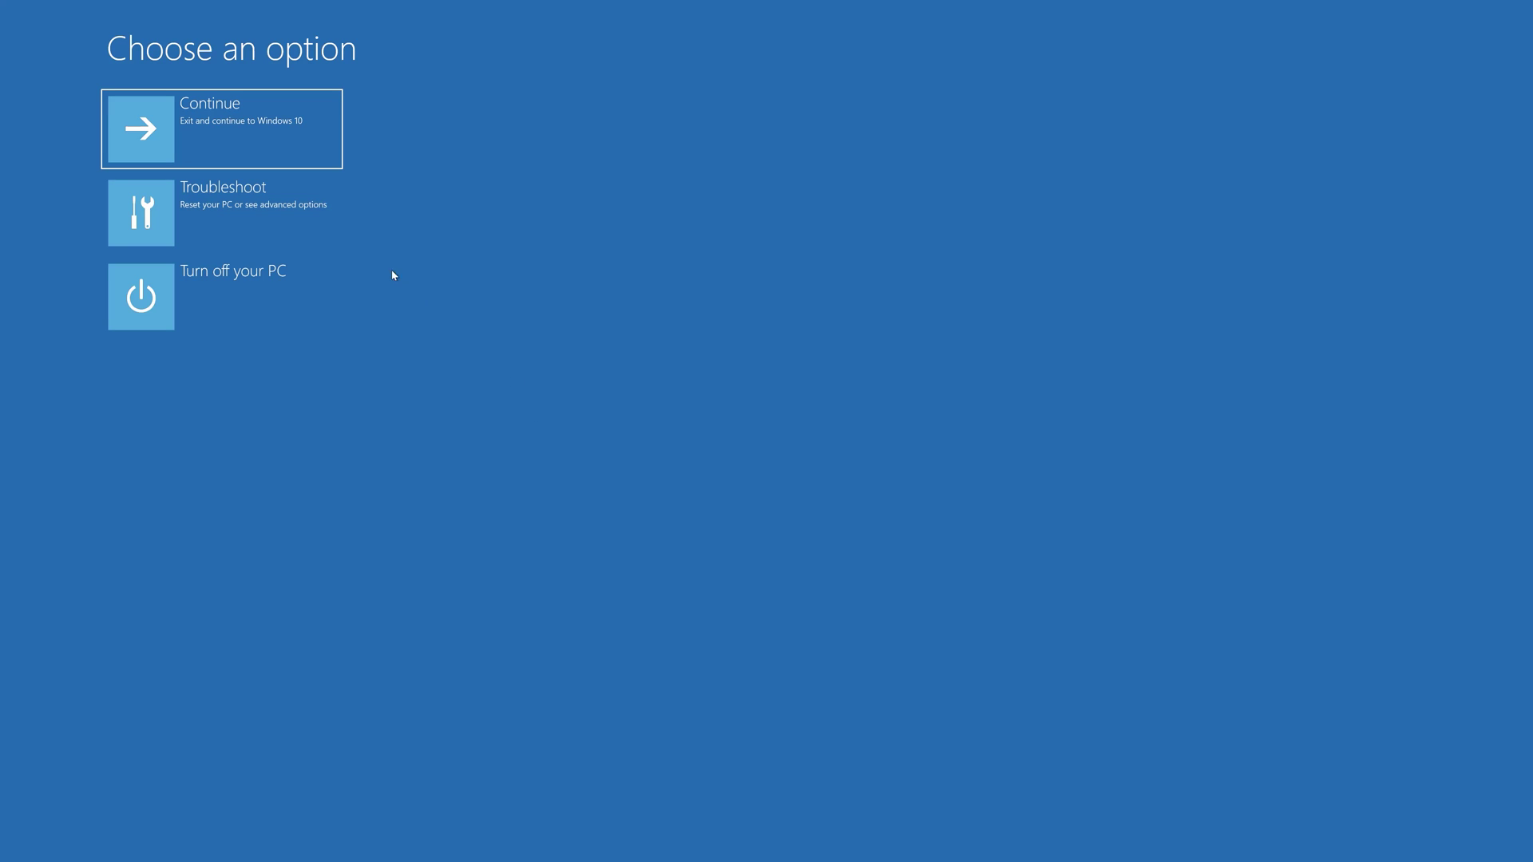
Go to Troubleshoot, then Advanced options in the recovery environment.
click(248, 220)
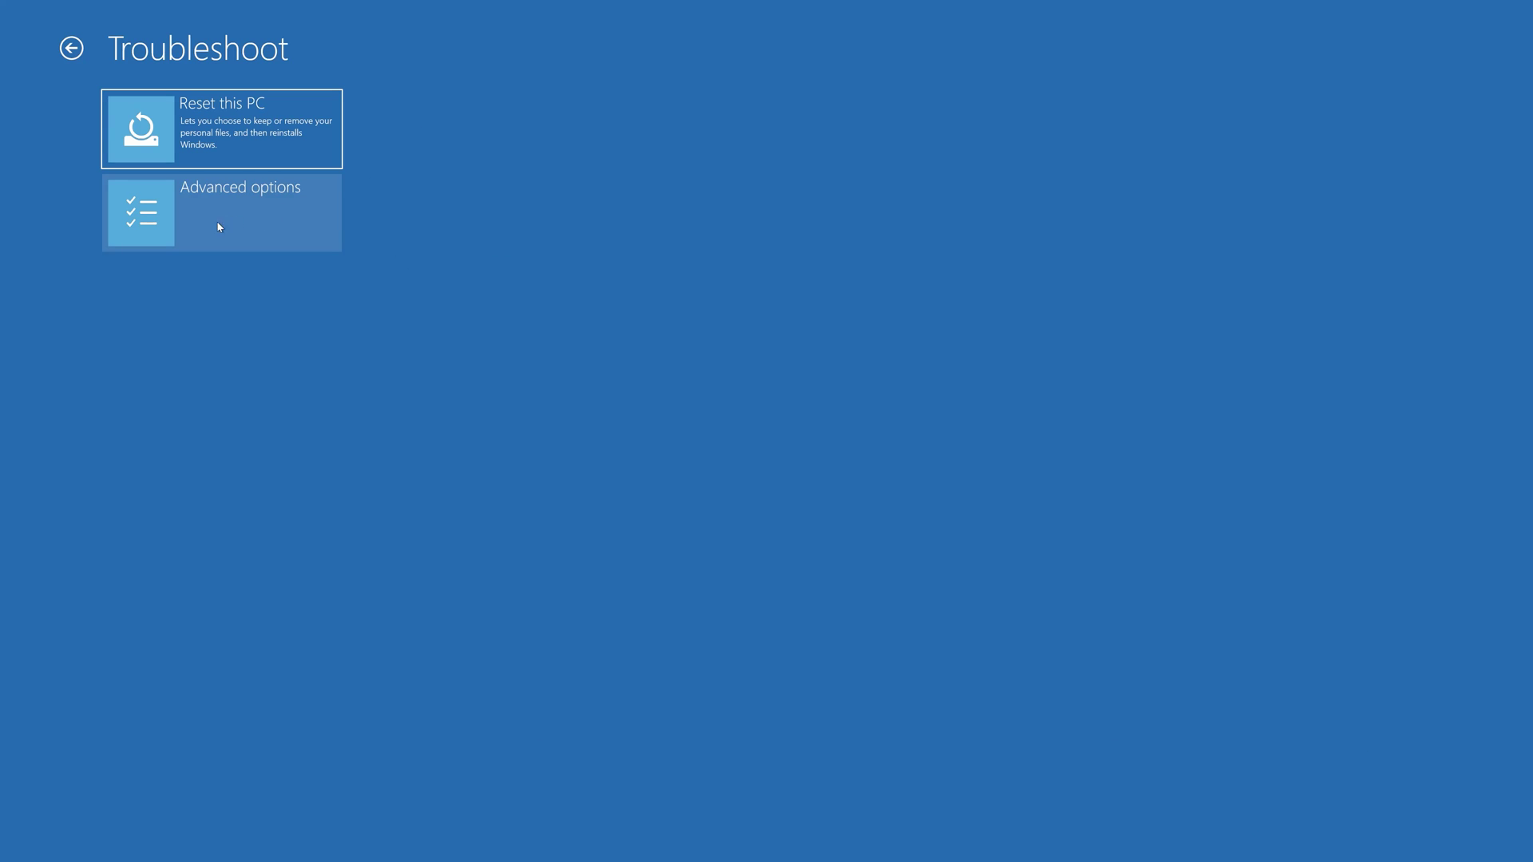
click(245, 223)
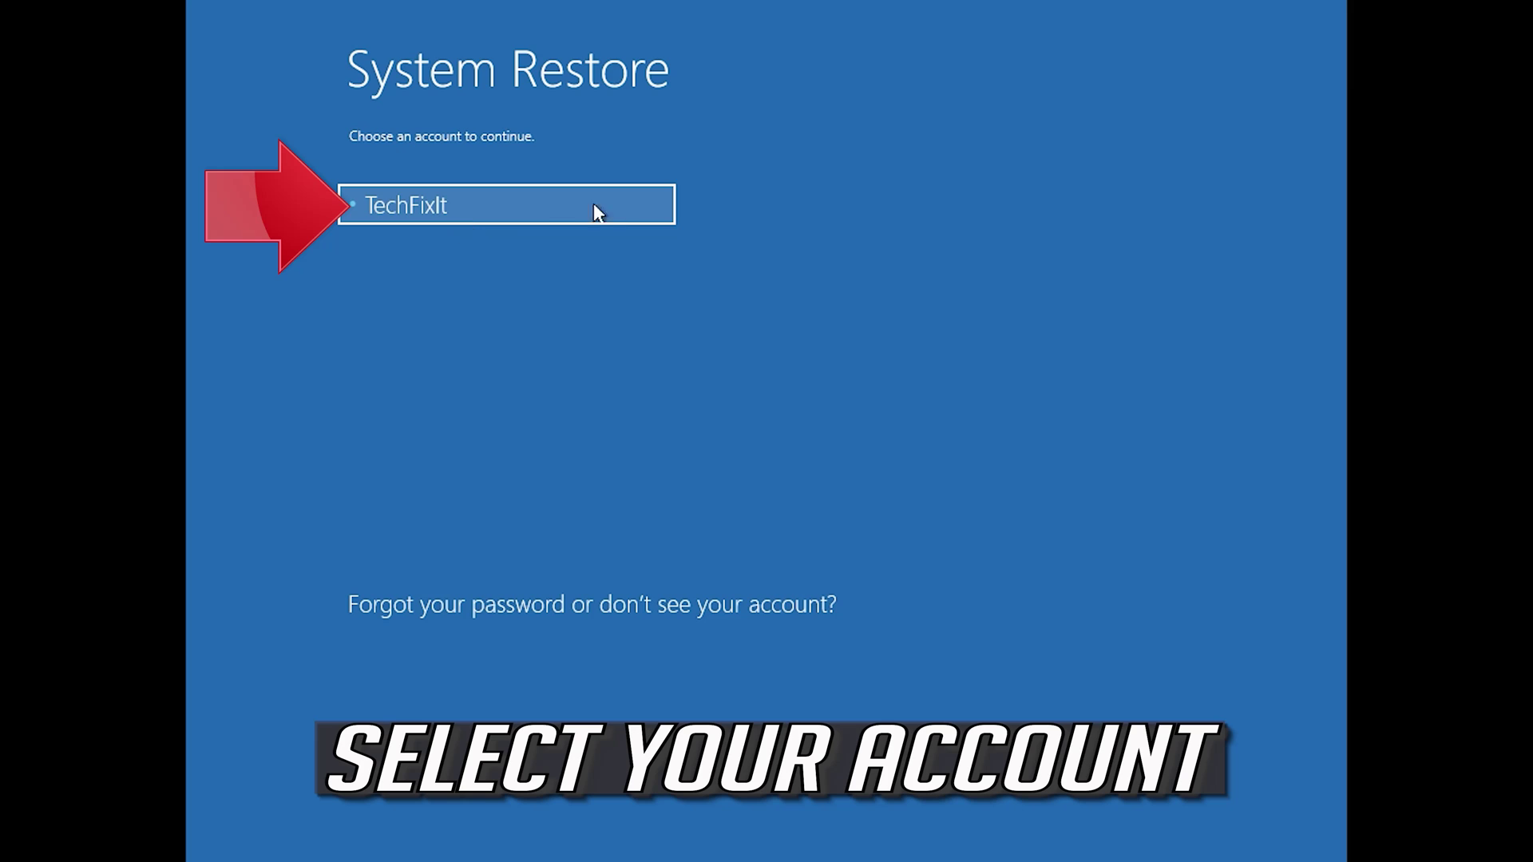
Continue with your account and restore to the latest restore point, 1/10/2020 12:21:42 AM.
click(523, 203)
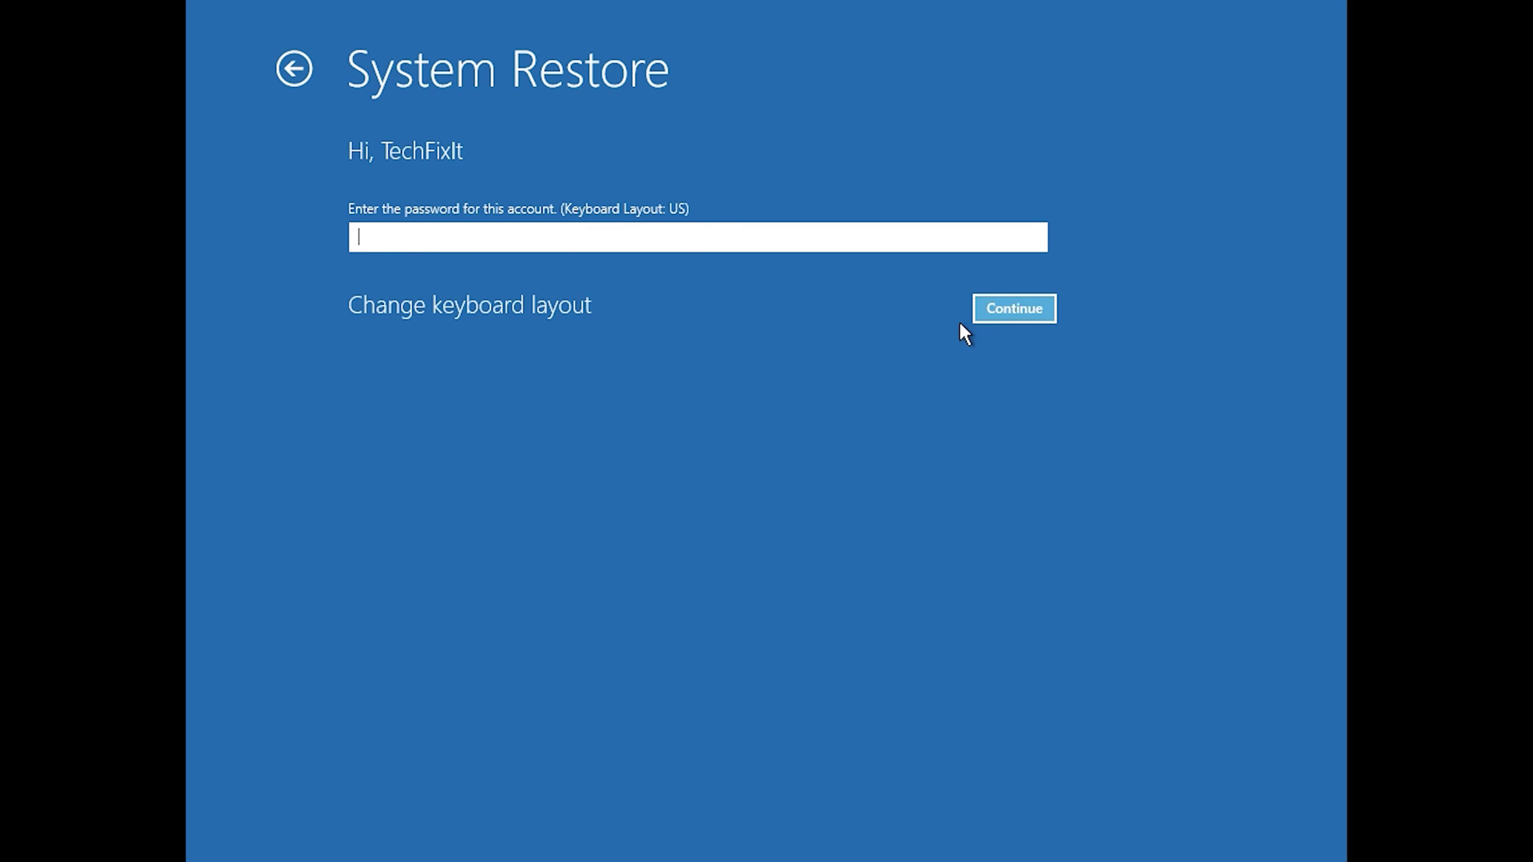
click(995, 308)
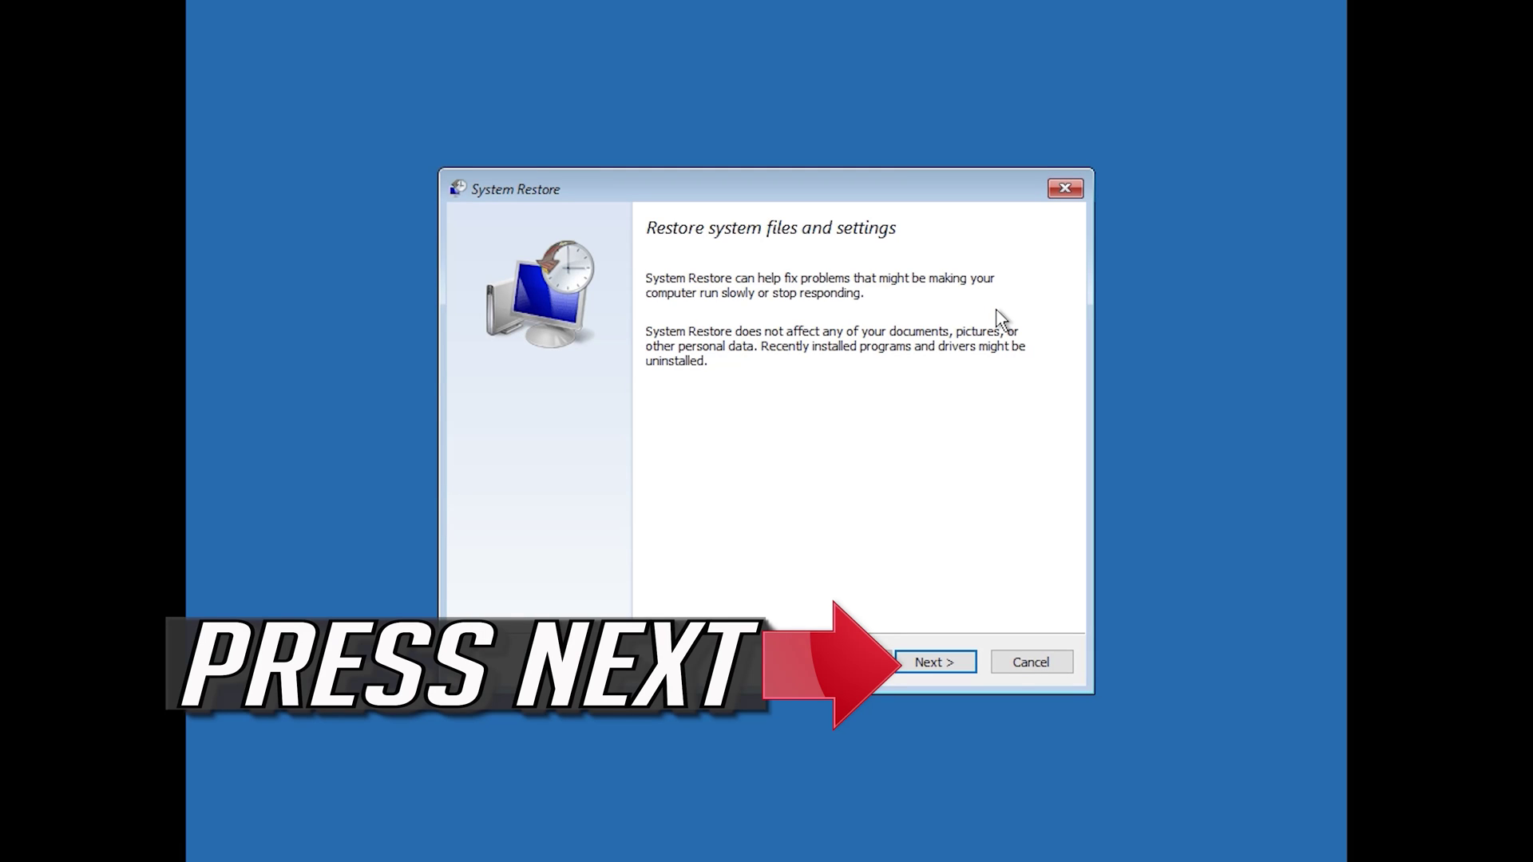
click(939, 669)
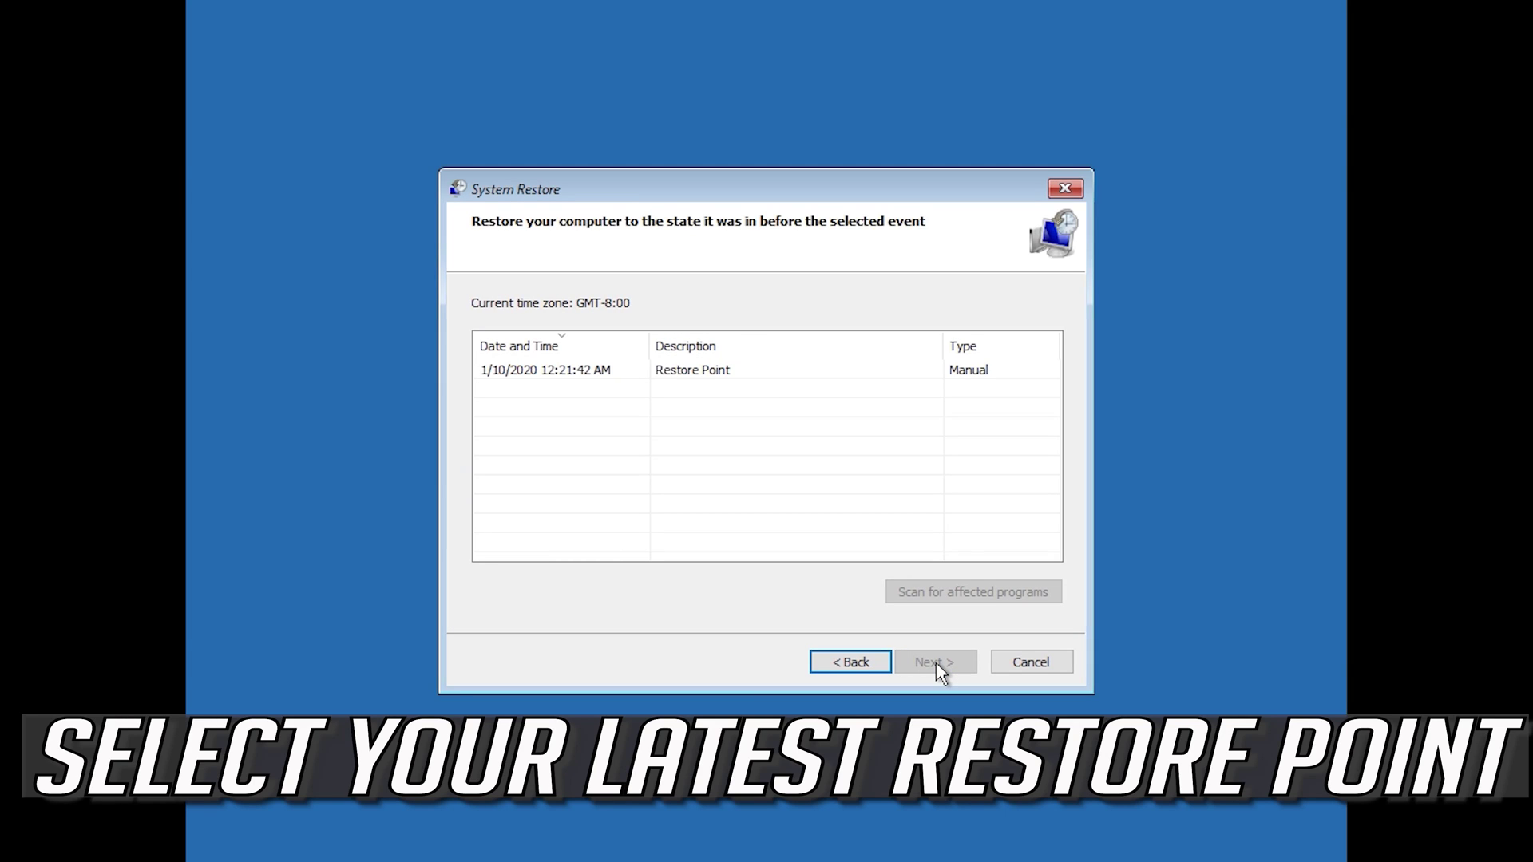
click(485, 371)
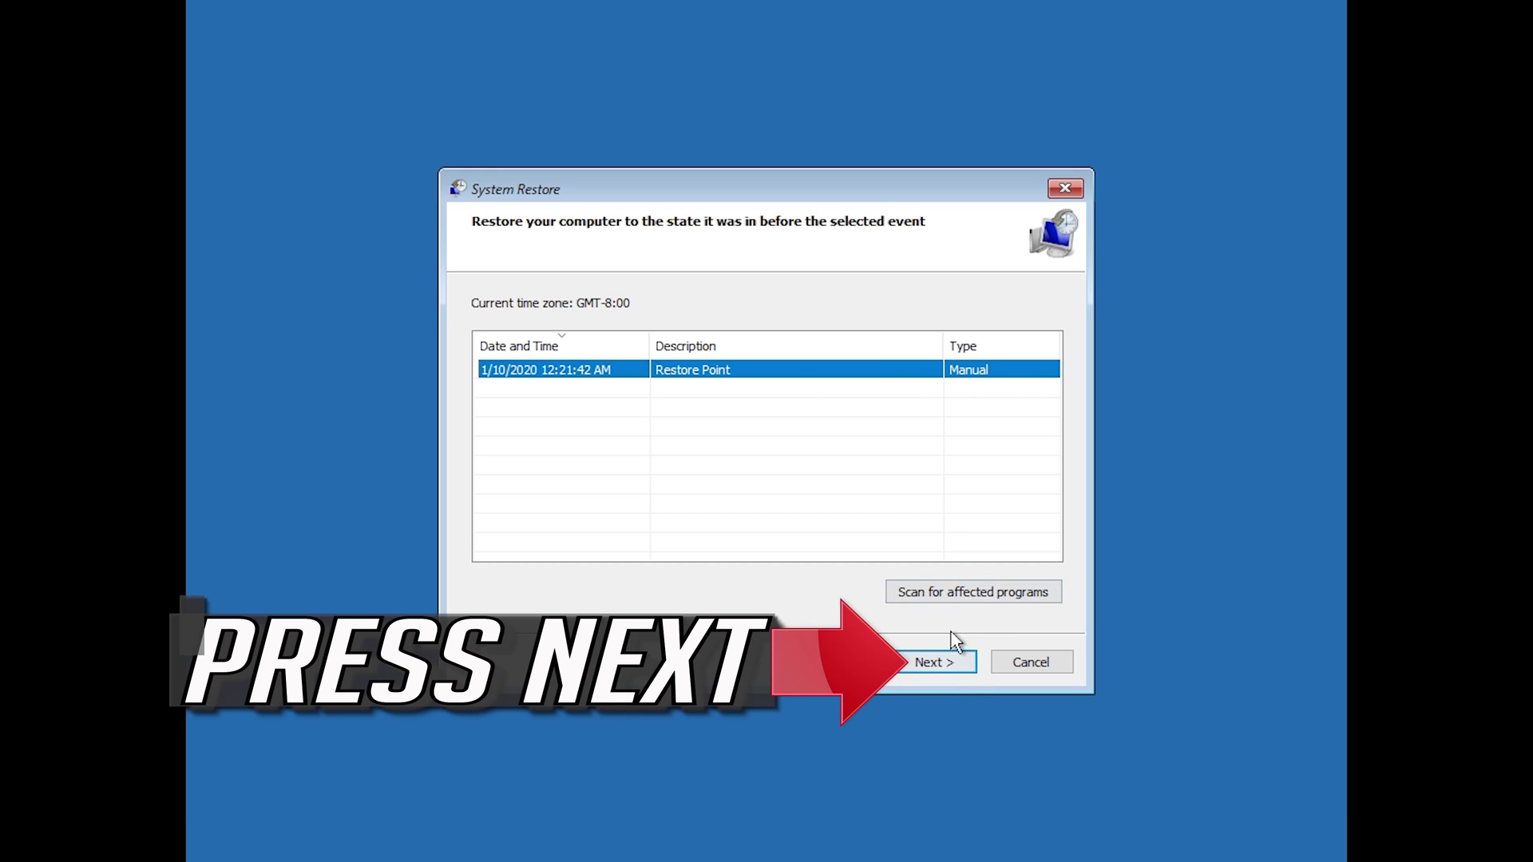
click(943, 673)
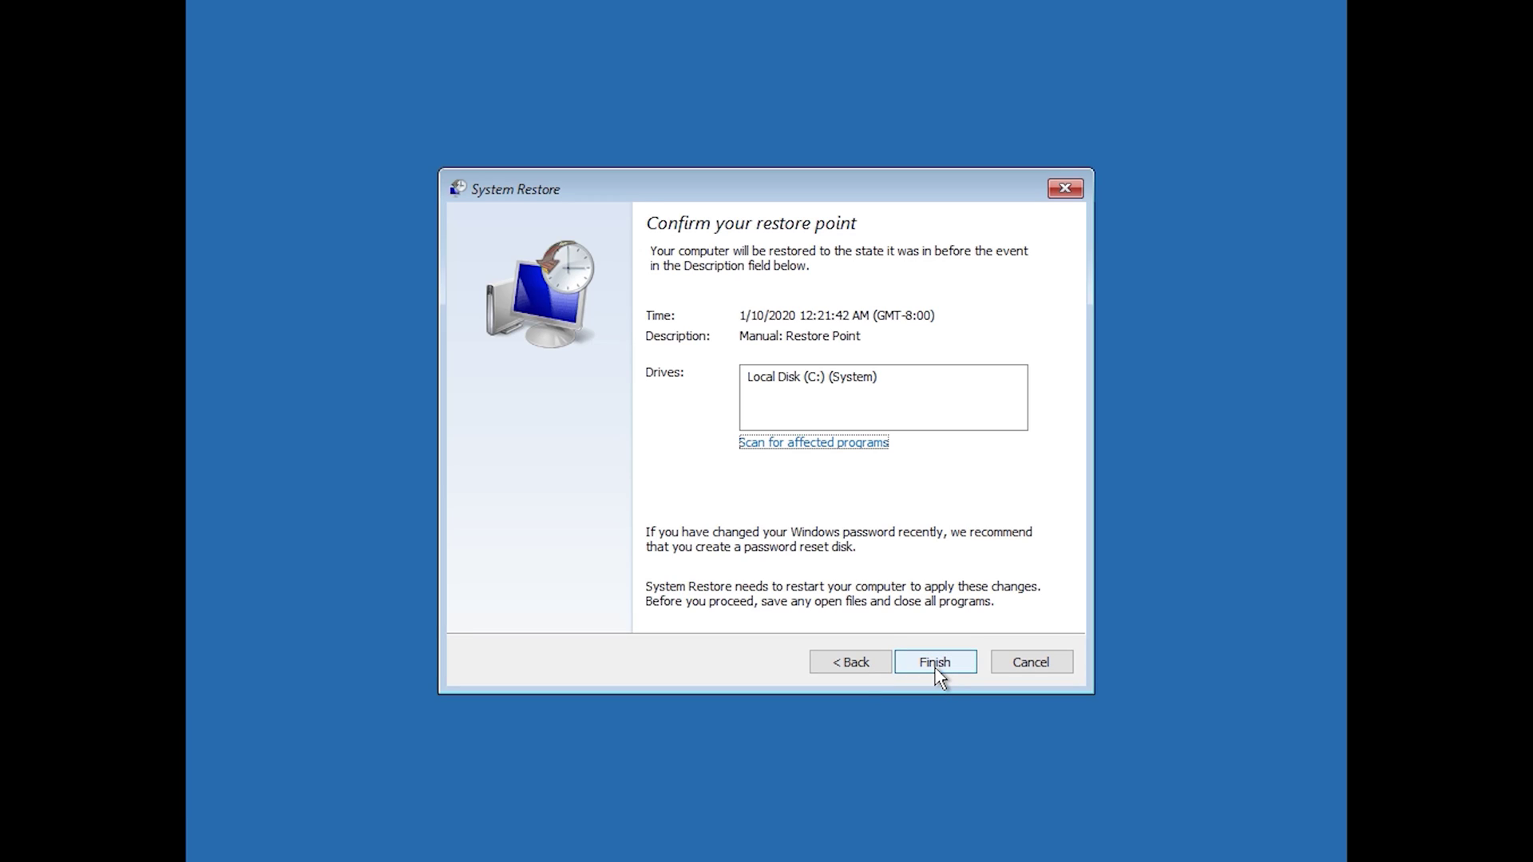
click(939, 679)
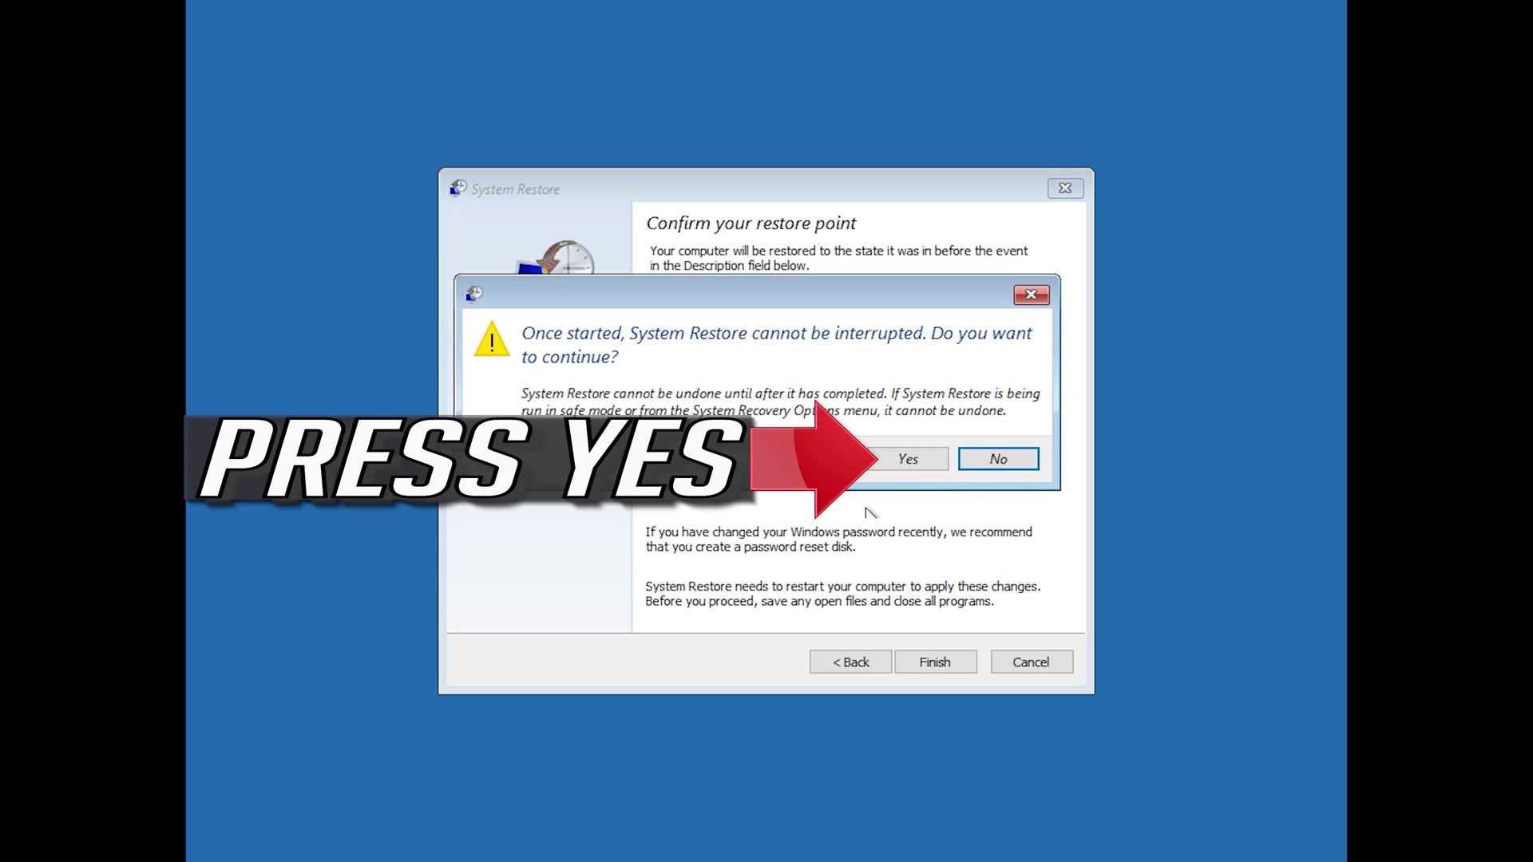
click(903, 465)
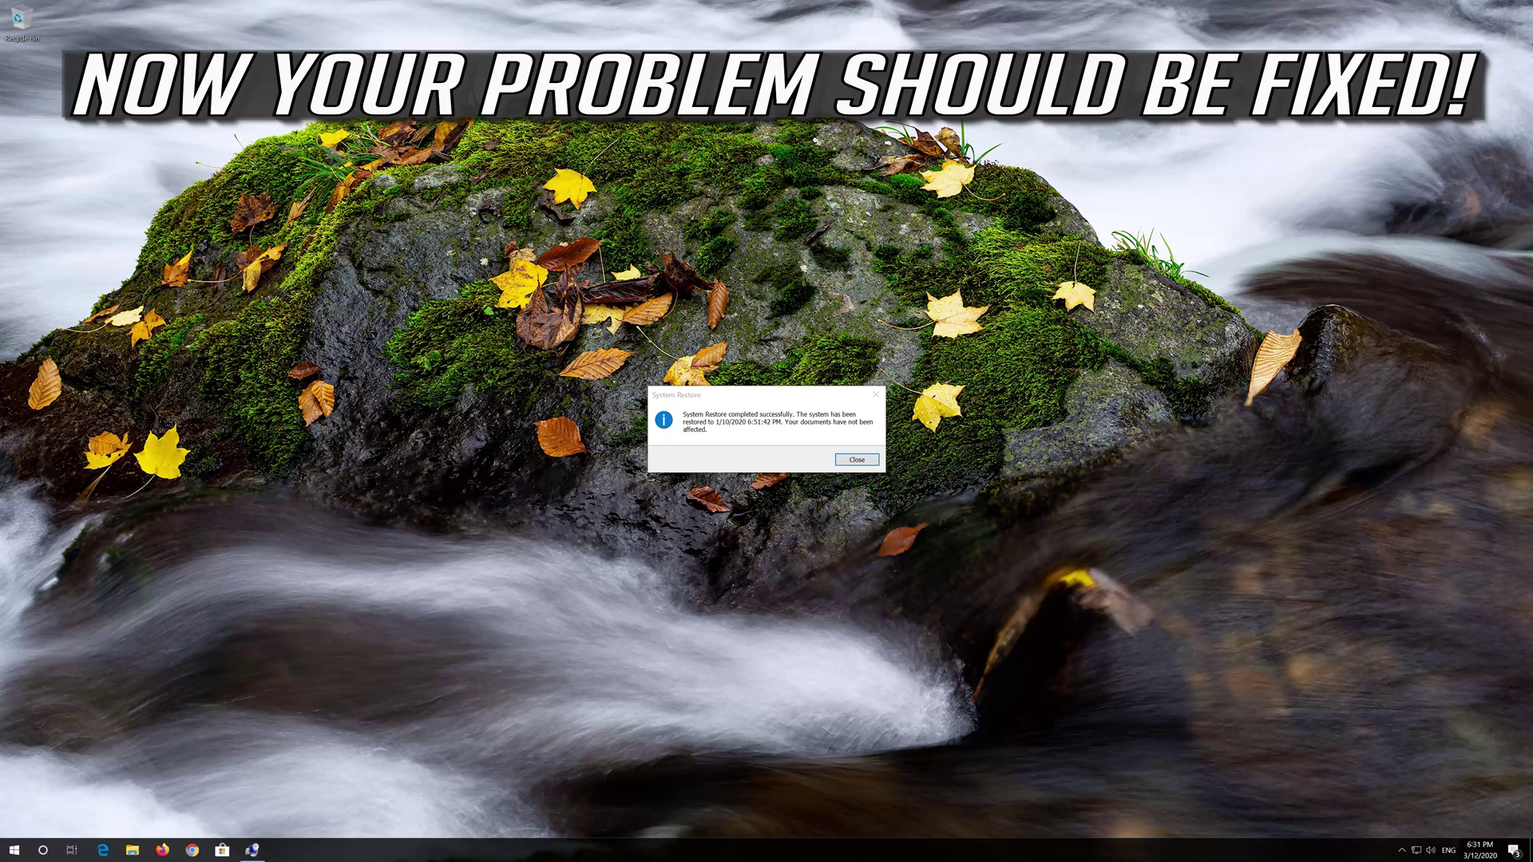
Close the 'System Restore completed successfully' message on the desktop.
click(848, 462)
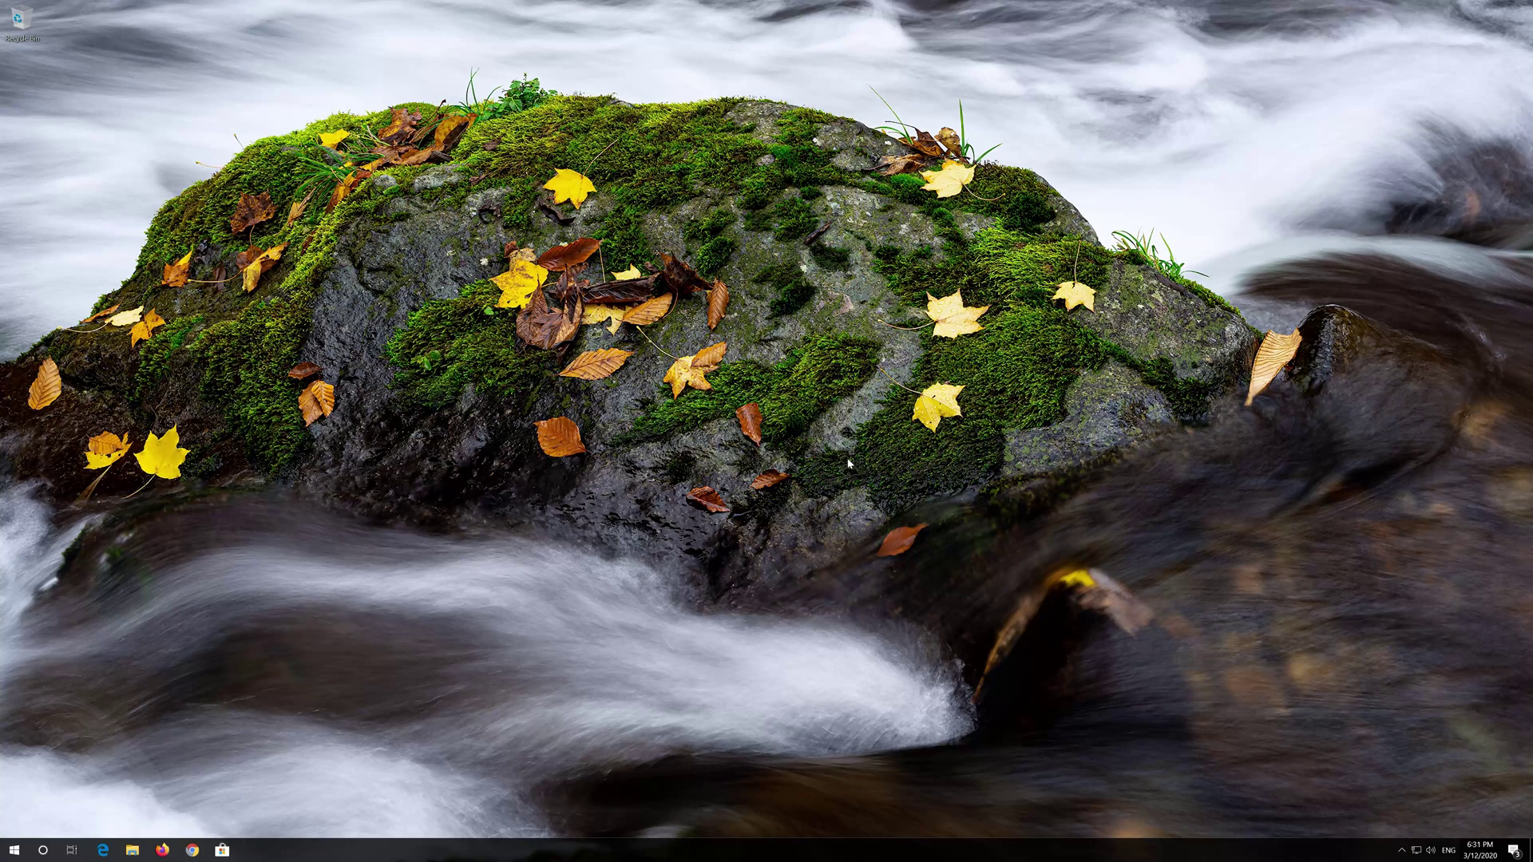